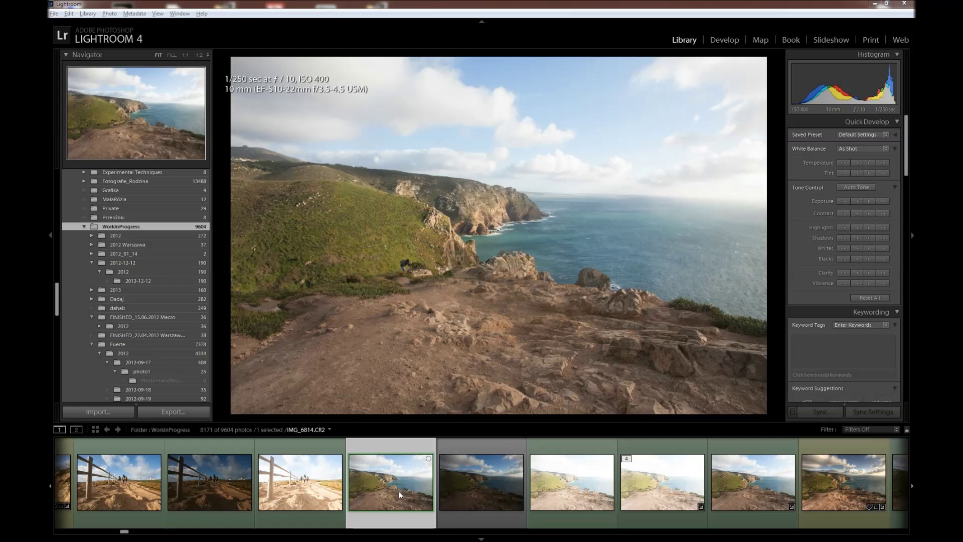
Shift-select the second and third bracketed cliff exposures in the filmstrip, alongside the first
{"action": "left_click", "coordinate": [468, 495], "text": "shift"}
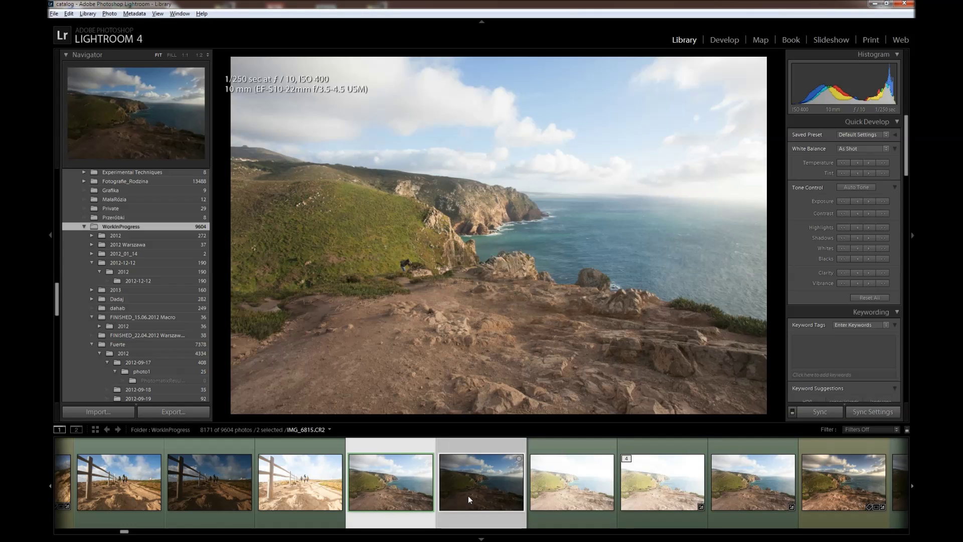
{"action": "left_click", "coordinate": [558, 490], "text": "shift"}
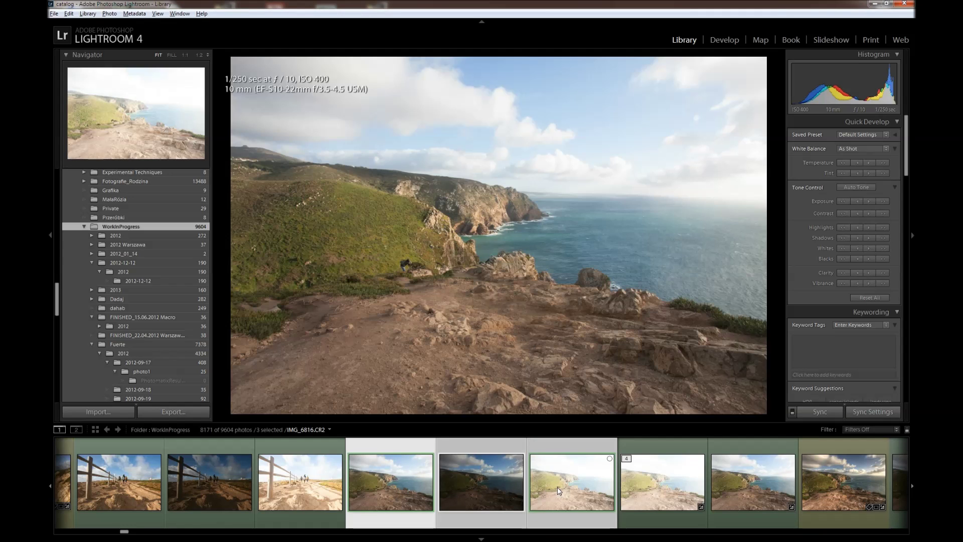
{"action": "mouse_move", "coordinate": [557, 489]}
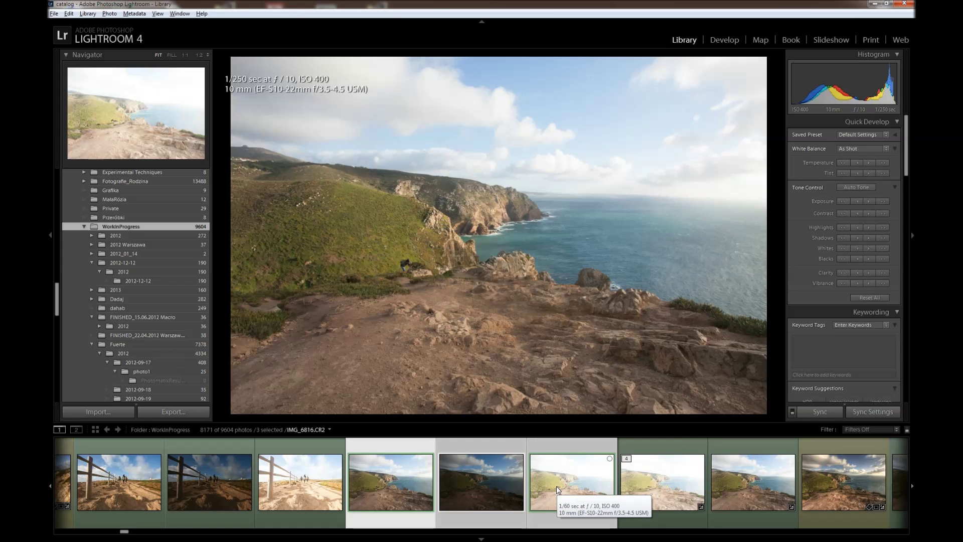
In Develop, set white balance to Daylight and warm Temp to about 6167
{"action": "left_click", "coordinate": [722, 40]}
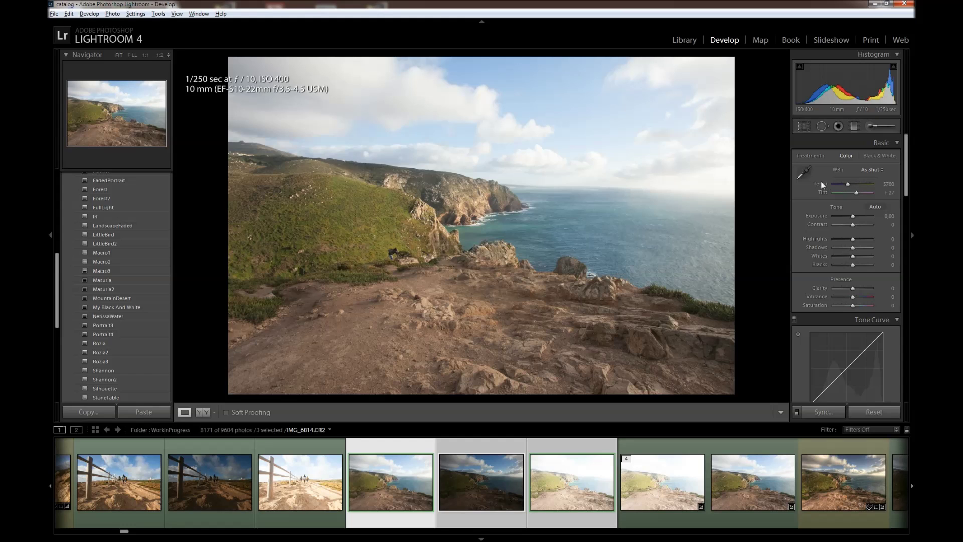
{"action": "left_click", "coordinate": [871, 168]}
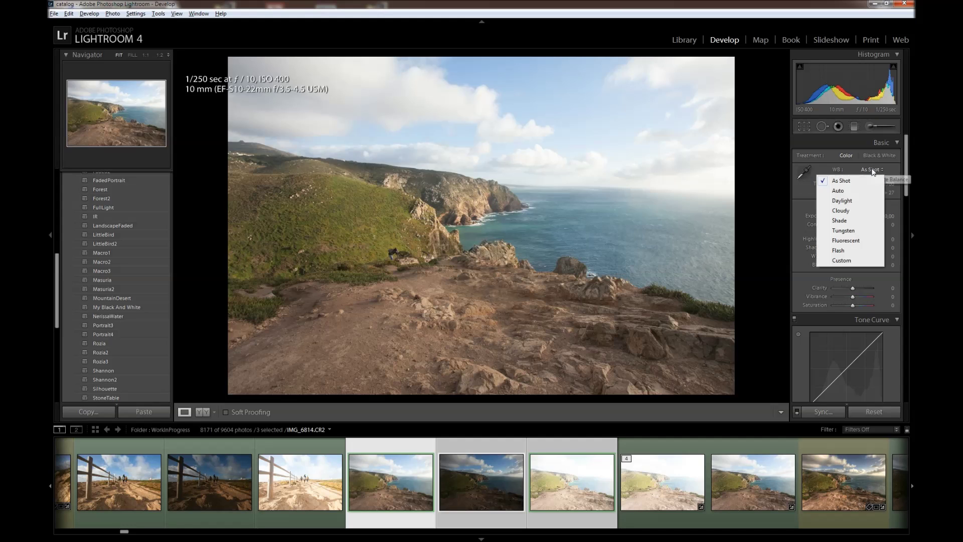
{"action": "left_click", "coordinate": [853, 202]}
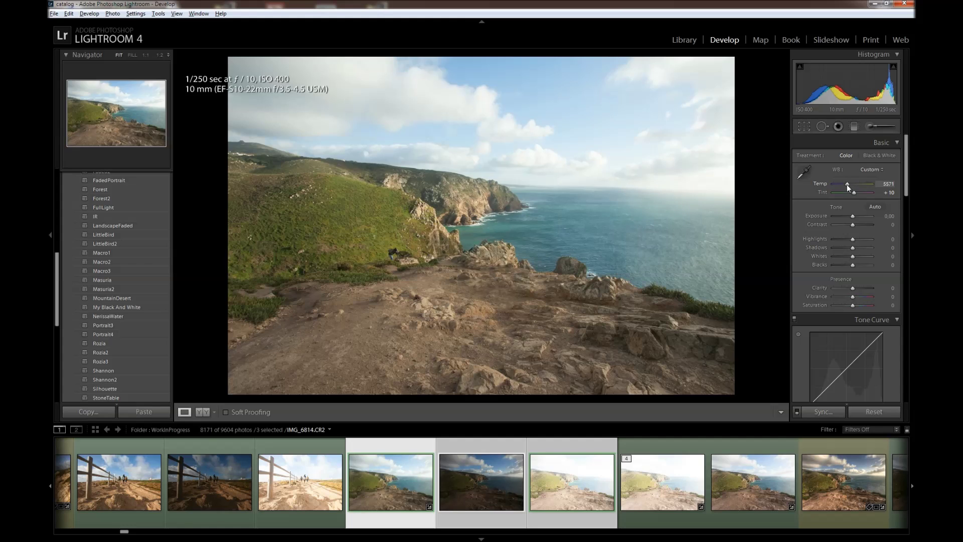
{"action": "left_click_drag", "start_coordinate": [847, 185], "coordinate": [849, 185]}
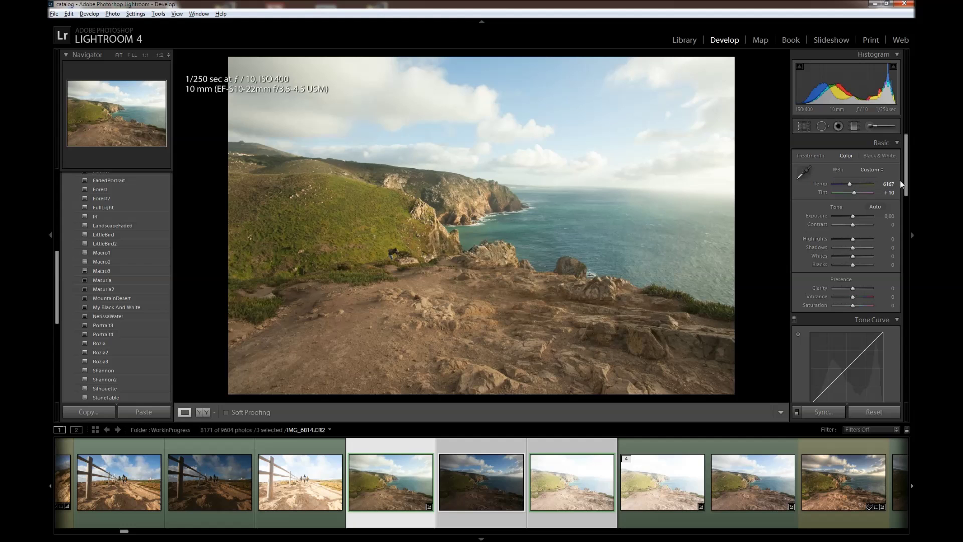
{"action": "left_click_drag", "start_coordinate": [906, 178], "coordinate": [905, 191]}
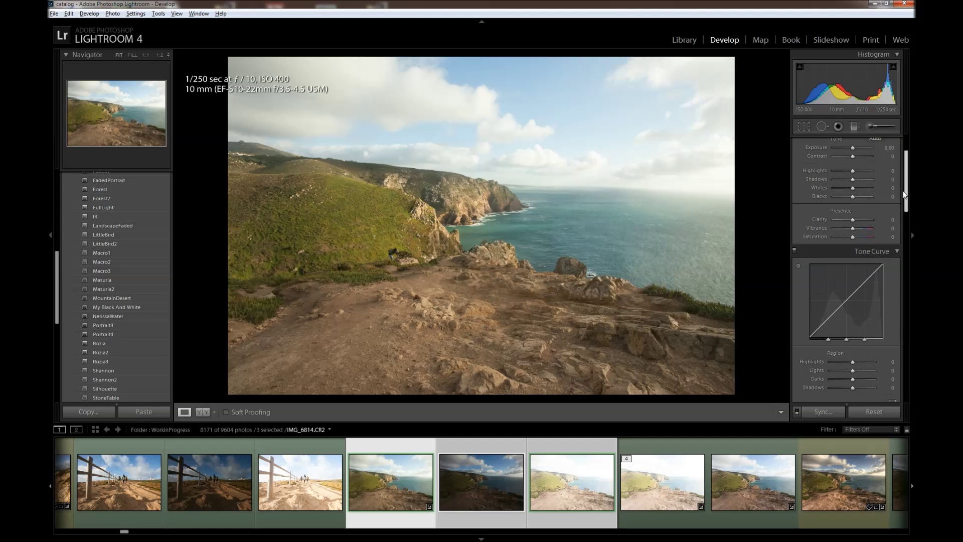
{"action": "left_click_drag", "start_coordinate": [904, 191], "coordinate": [905, 325]}
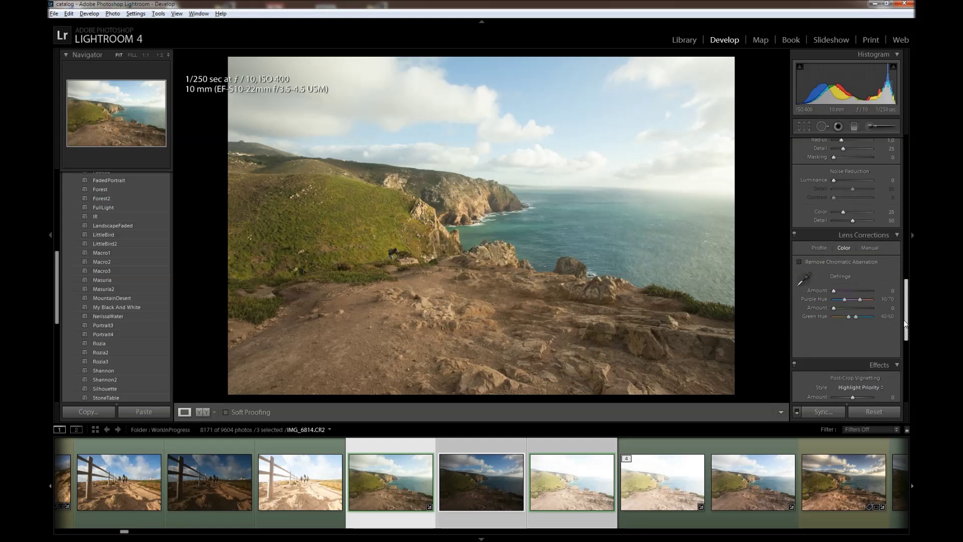
Enable lens profile corrections and chromatic aberration removal in Lens Corrections
{"action": "left_click", "coordinate": [822, 249]}
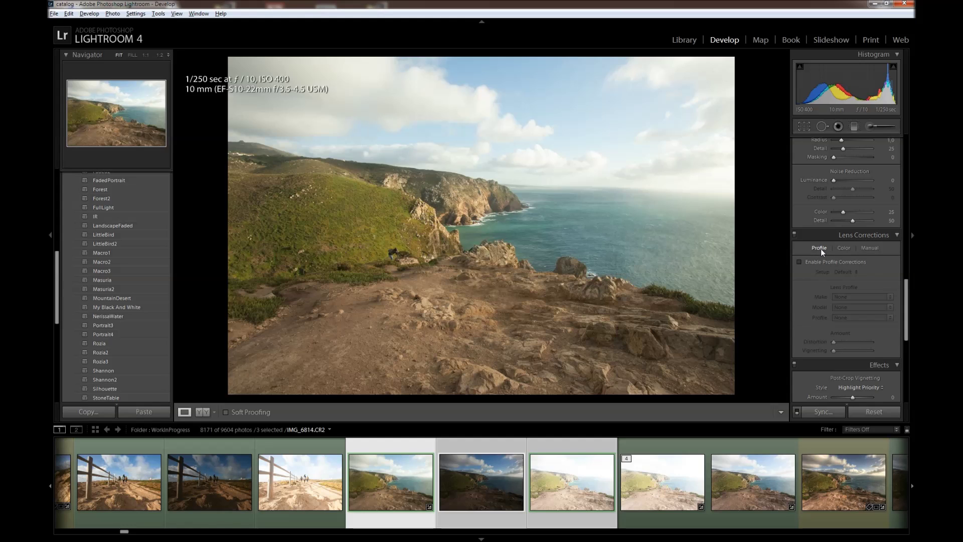
{"action": "left_click", "coordinate": [798, 262]}
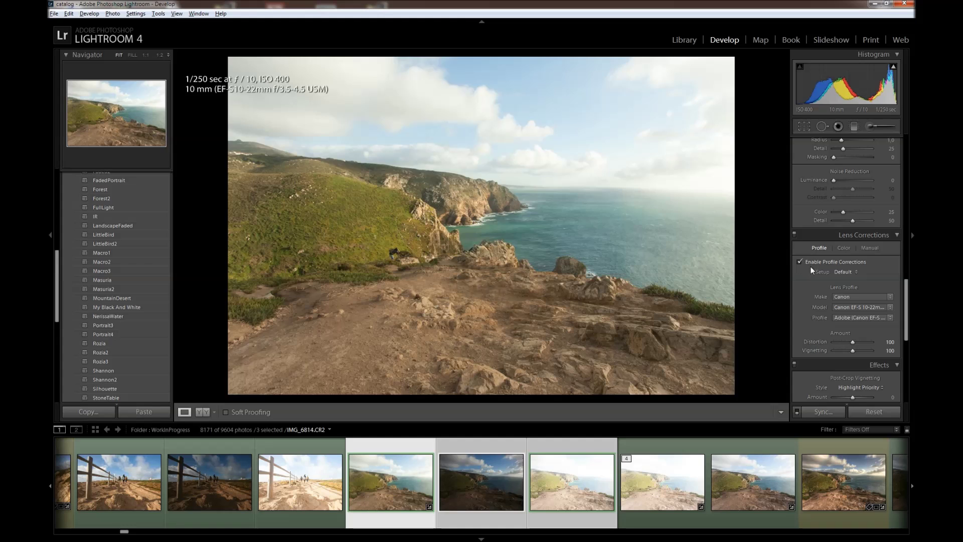
{"action": "left_click", "coordinate": [844, 248]}
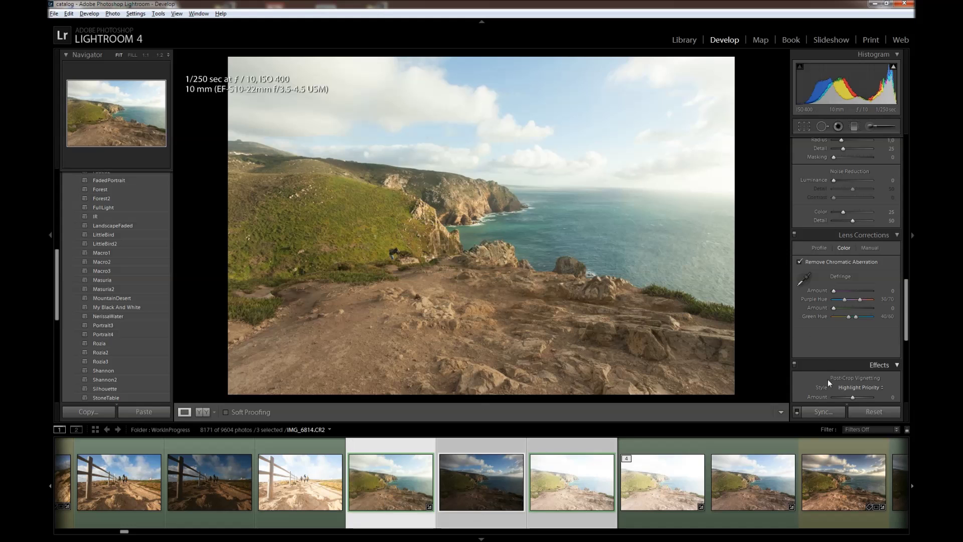
Synchronize the develop settings across all three bracketed exposures
{"action": "left_click", "coordinate": [821, 412]}
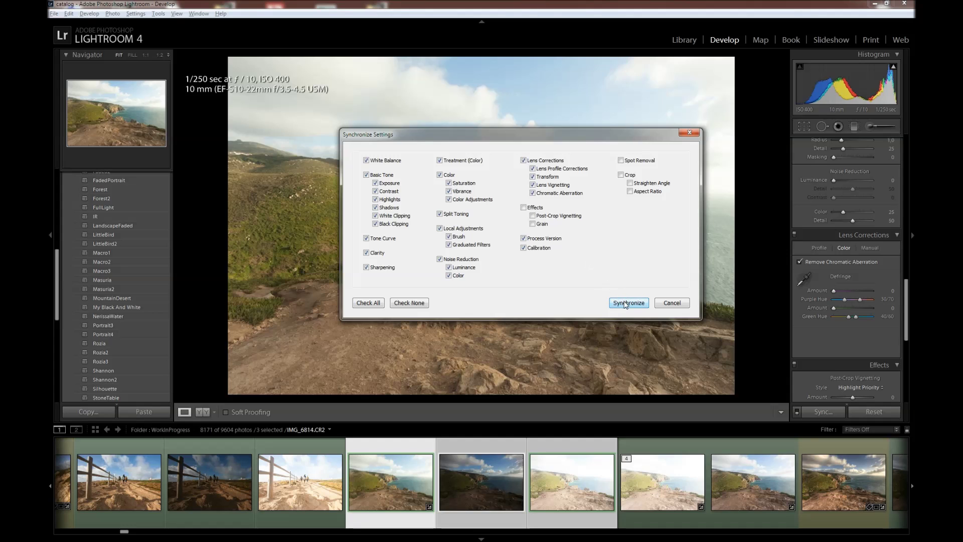
{"action": "left_click", "coordinate": [625, 304]}
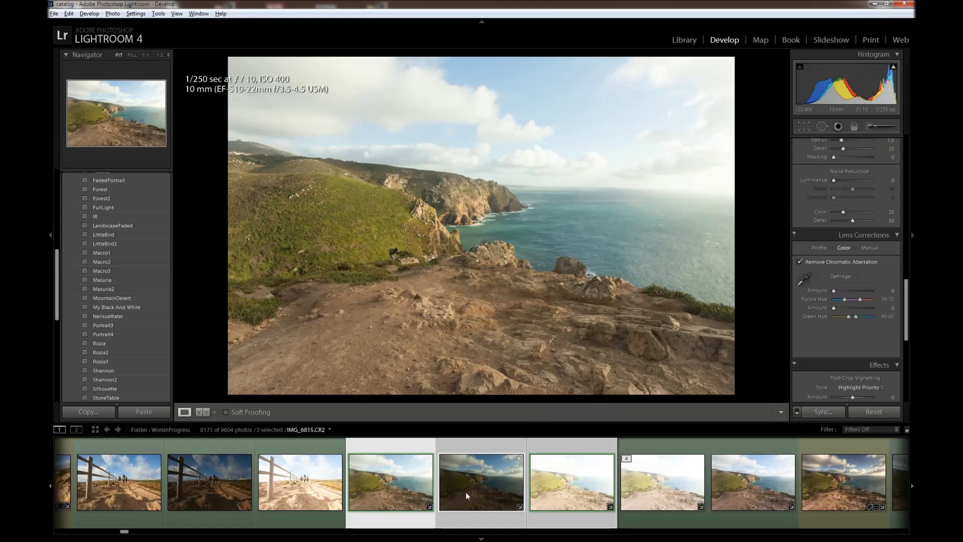
{"action": "right_click", "coordinate": [390, 495]}
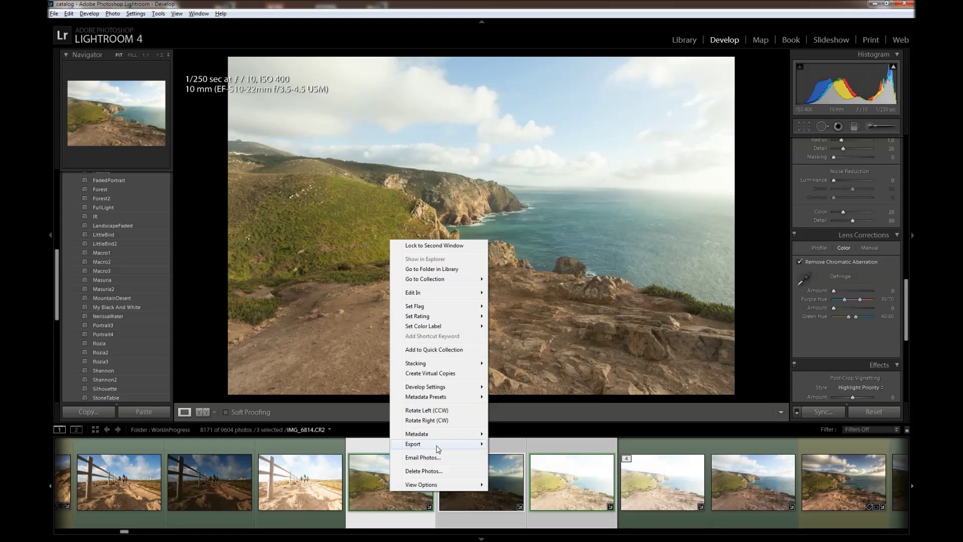
{"action": "mouse_move", "coordinate": [414, 443]}
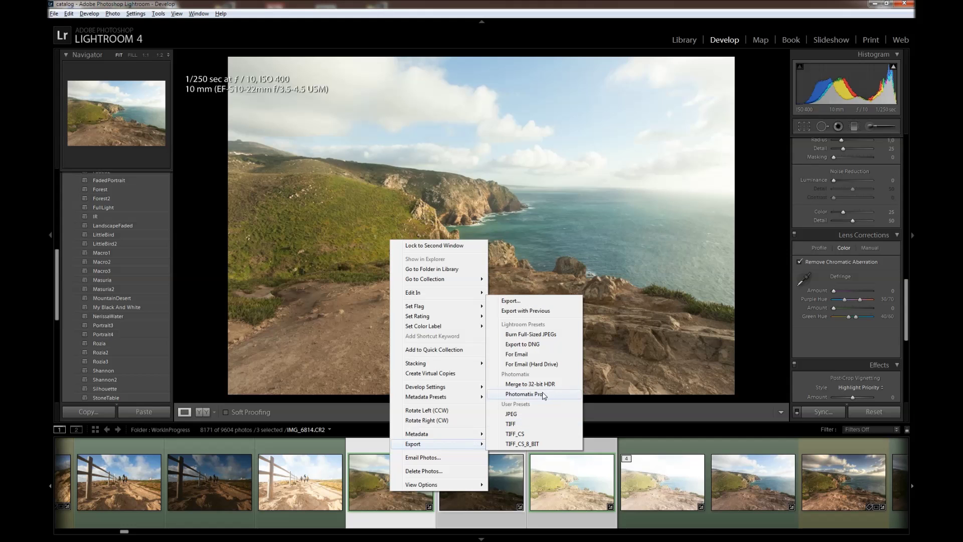
Export the three exposures to Photomatix Pro with alignment, ghost removal and noise reduction
{"action": "left_click", "coordinate": [524, 394]}
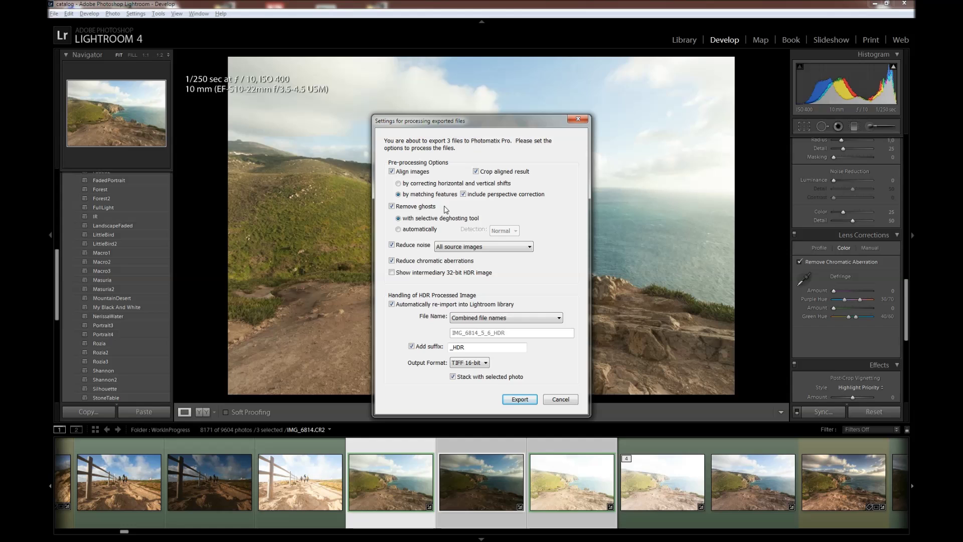
{"action": "left_click_drag", "start_coordinate": [442, 120], "coordinate": [564, 106]}
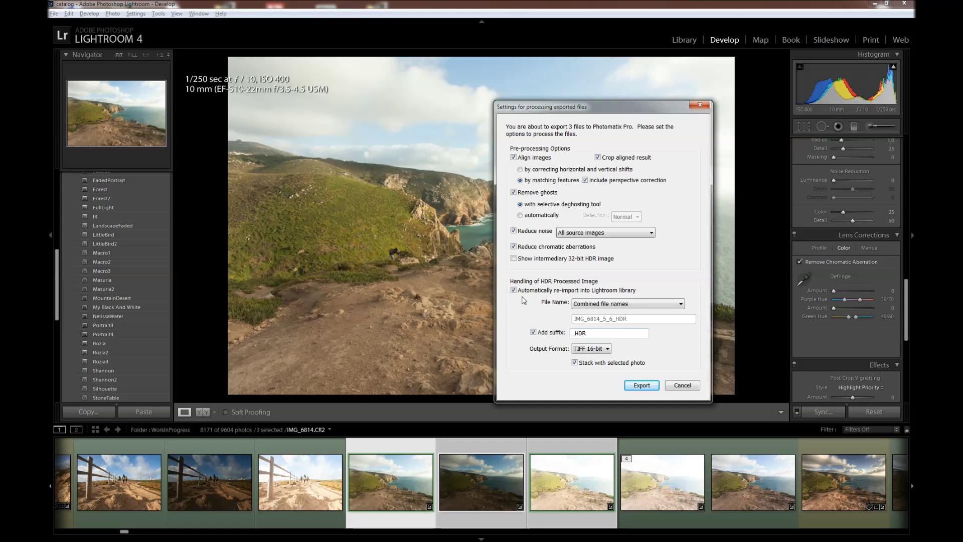
{"action": "left_click", "coordinate": [642, 385]}
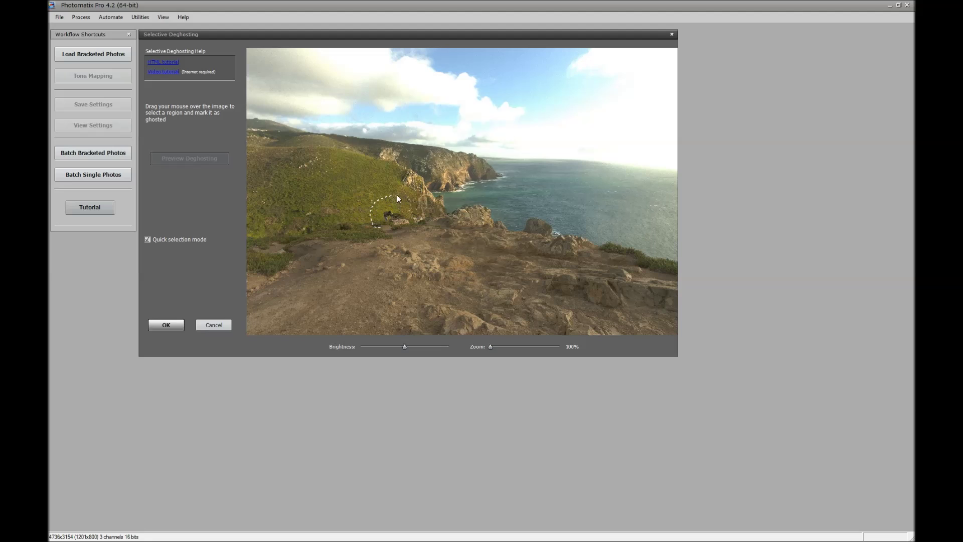
Outline the dark rock on the grassy slope as a ghosted area
{"action": "left_click_drag", "start_coordinate": [386, 230], "coordinate": [388, 228]}
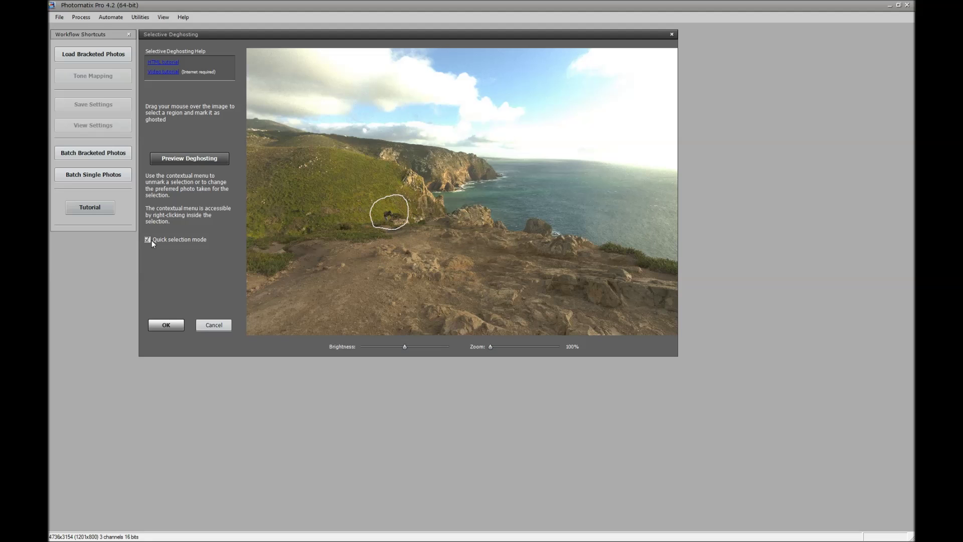
Set the source exposure used for the marked rock area
{"action": "right_click", "coordinate": [389, 217]}
{"action": "mouse_move", "coordinate": [429, 243]}
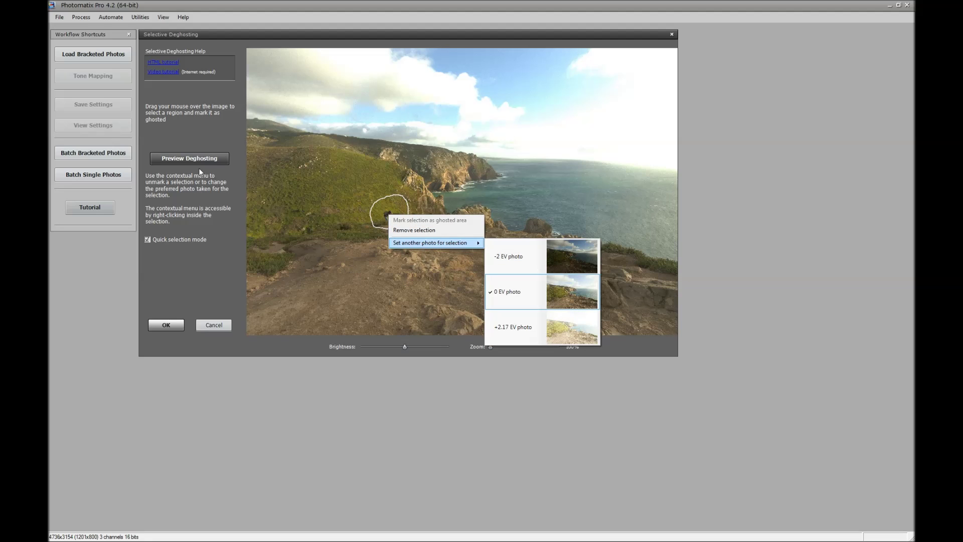
{"action": "left_click", "coordinate": [200, 146]}
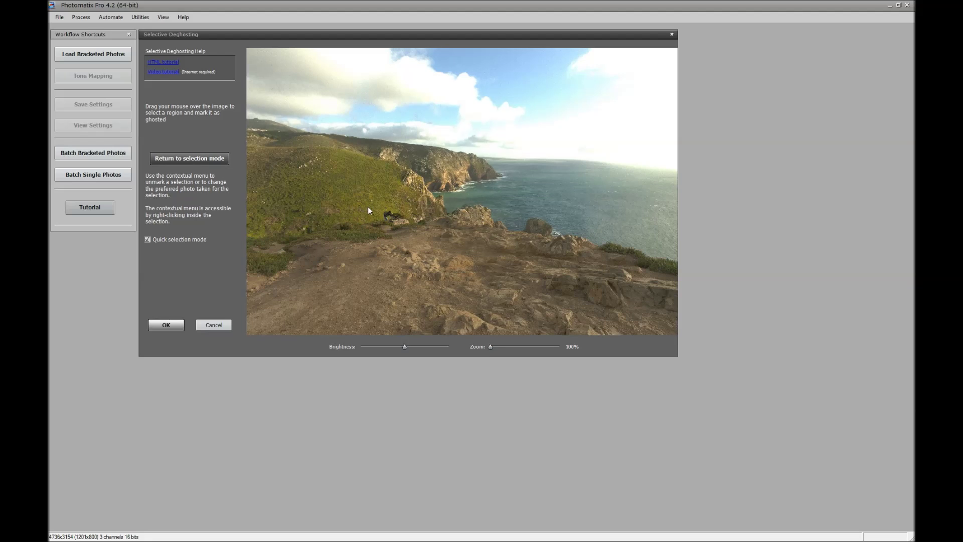
{"action": "left_click_drag", "start_coordinate": [490, 346], "coordinate": [518, 346]}
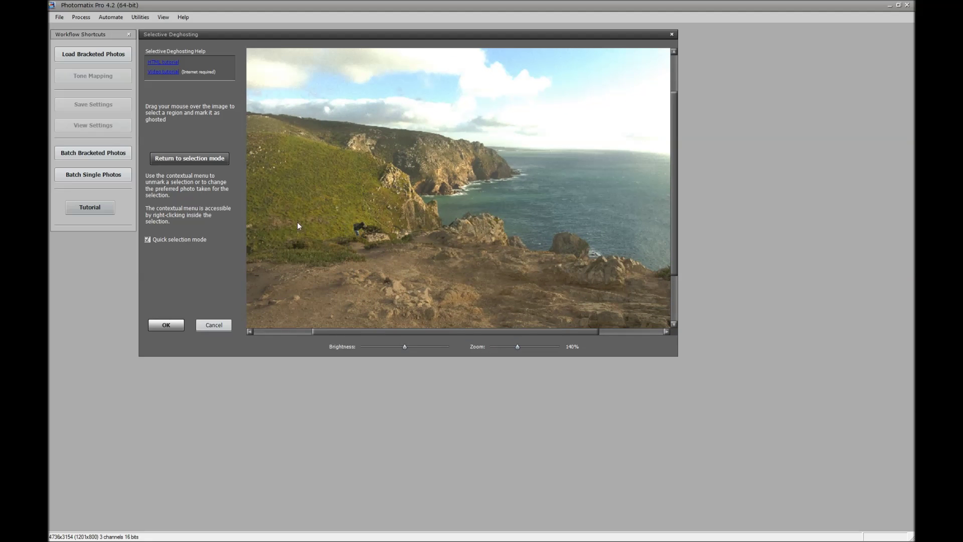
{"action": "left_click", "coordinate": [180, 162]}
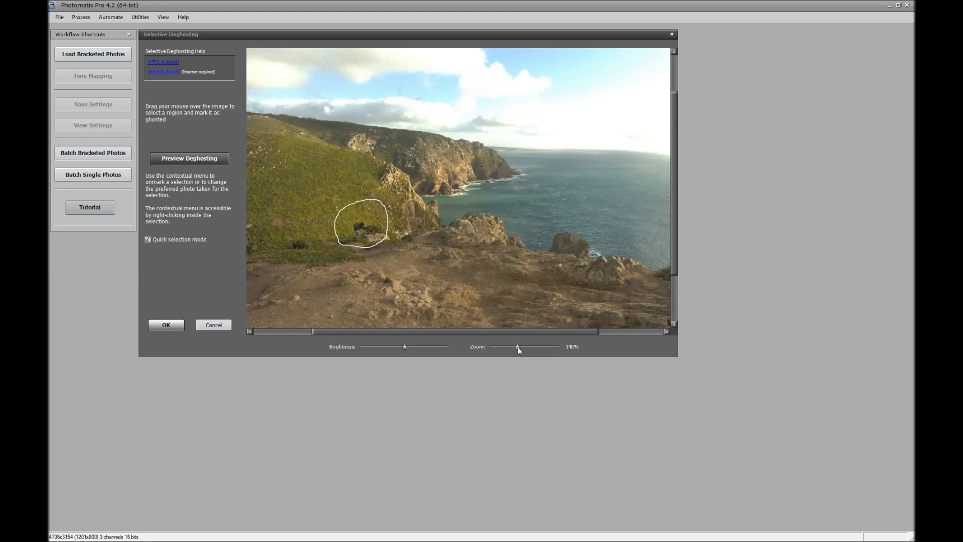
{"action": "left_click_drag", "start_coordinate": [517, 346], "coordinate": [493, 351]}
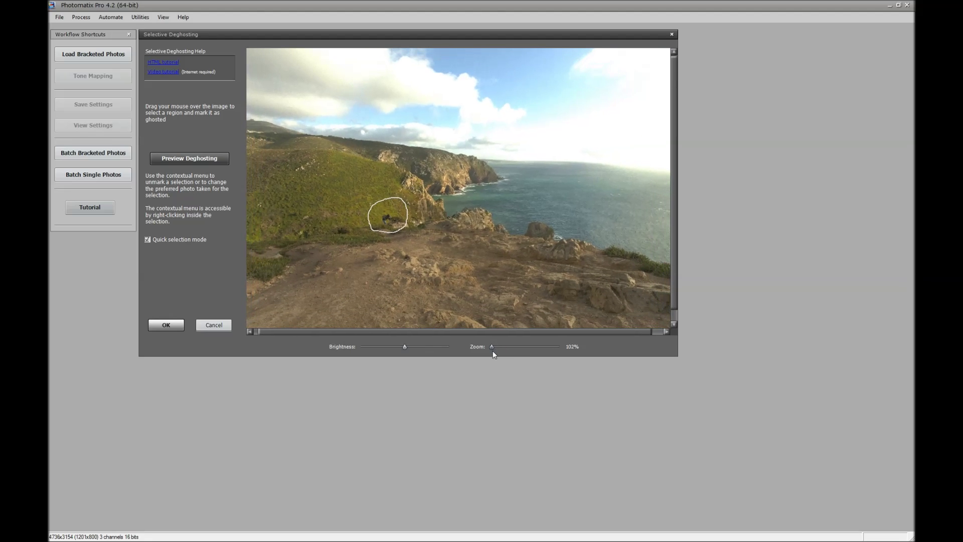
{"action": "right_click", "coordinate": [392, 230]}
{"action": "mouse_move", "coordinate": [437, 256]}
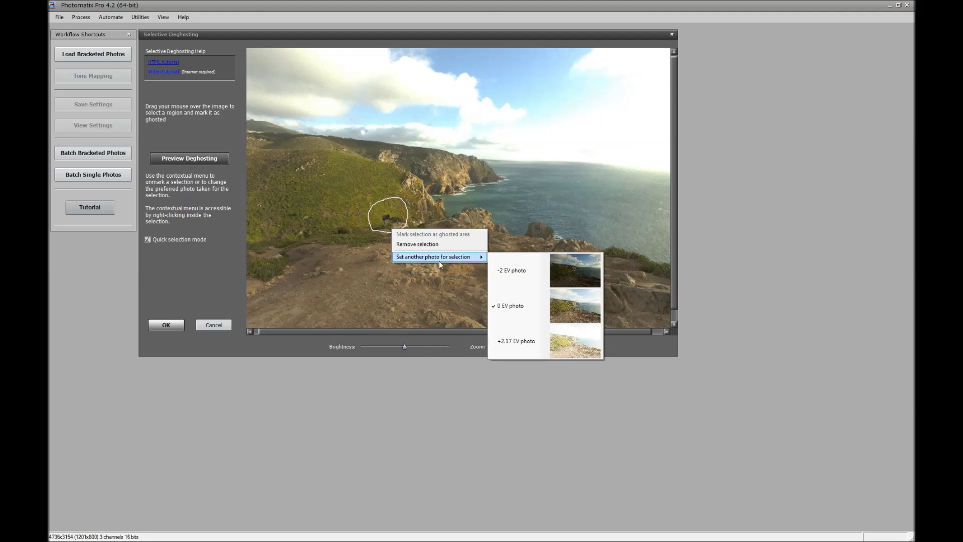
{"action": "left_click", "coordinate": [534, 282]}
Preview the deghosting, darken its brightness slightly, and accept to merge to HDR
{"action": "left_click", "coordinate": [187, 159]}
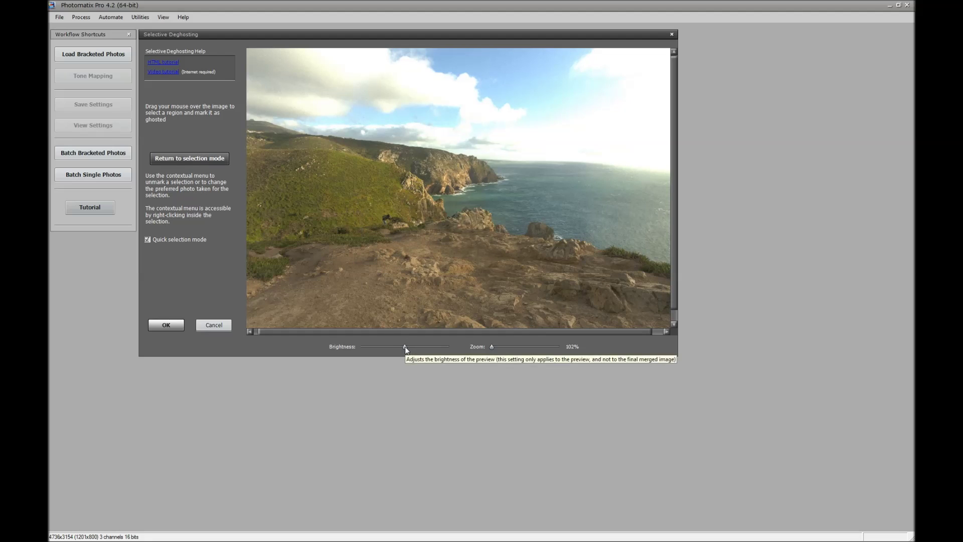
{"action": "left_click_drag", "start_coordinate": [405, 346], "coordinate": [400, 347]}
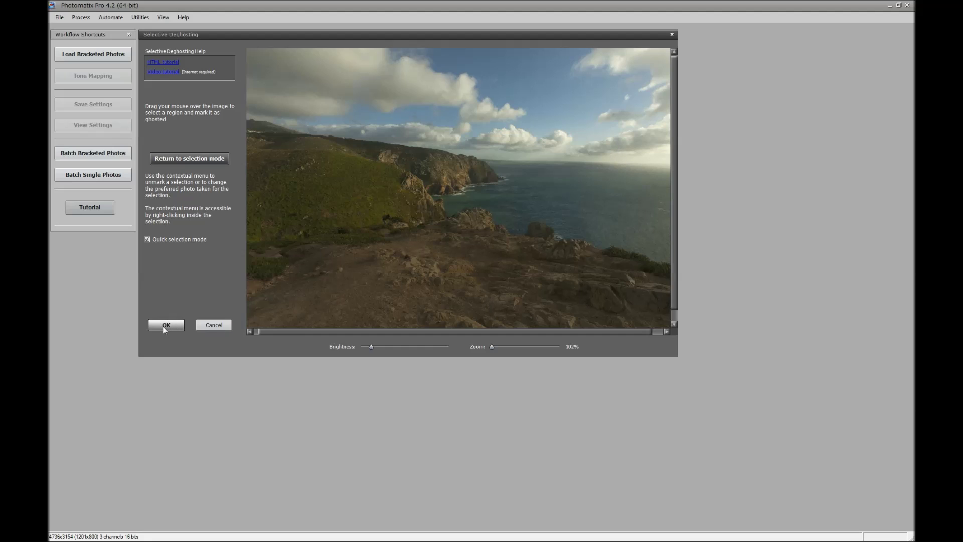
{"action": "left_click", "coordinate": [163, 326]}
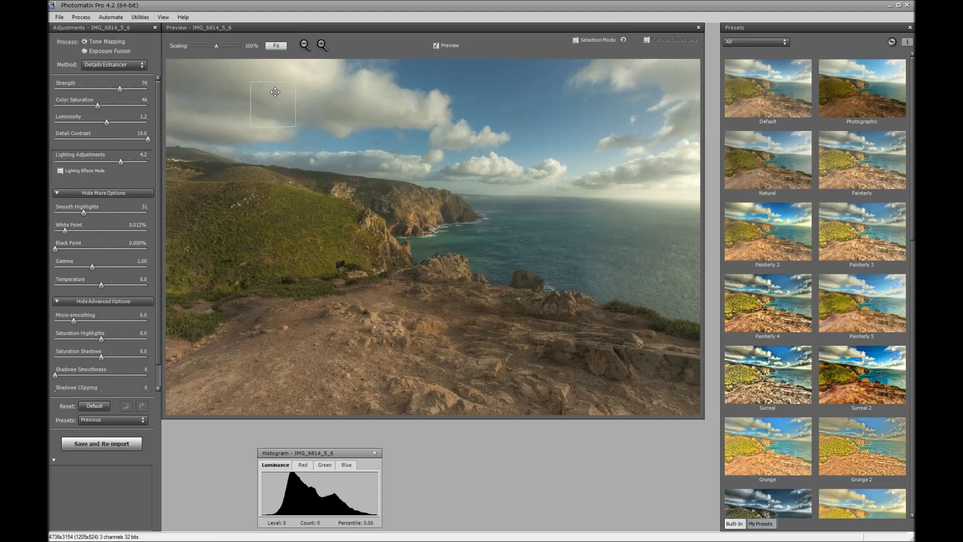
Reset tone mapping to the Default preset and set Detail Contrast to 10.0
{"action": "left_click", "coordinate": [757, 91]}
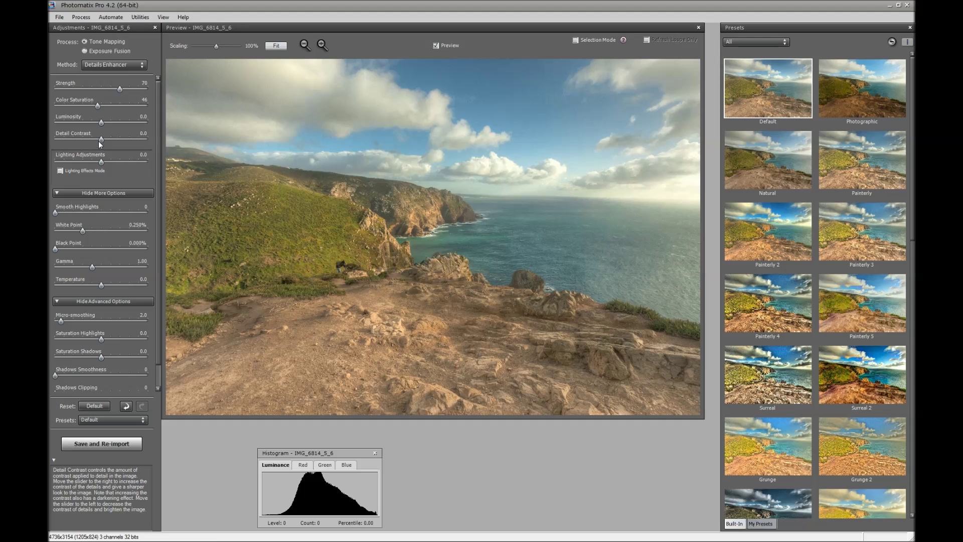
{"action": "left_click_drag", "start_coordinate": [100, 142], "coordinate": [103, 142]}
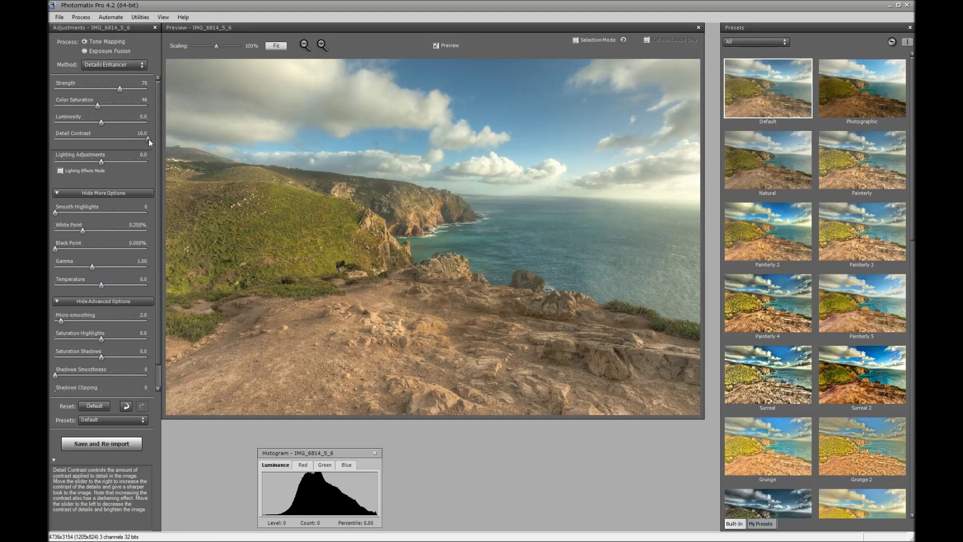
{"action": "left_click_drag", "start_coordinate": [149, 139], "coordinate": [149, 139]}
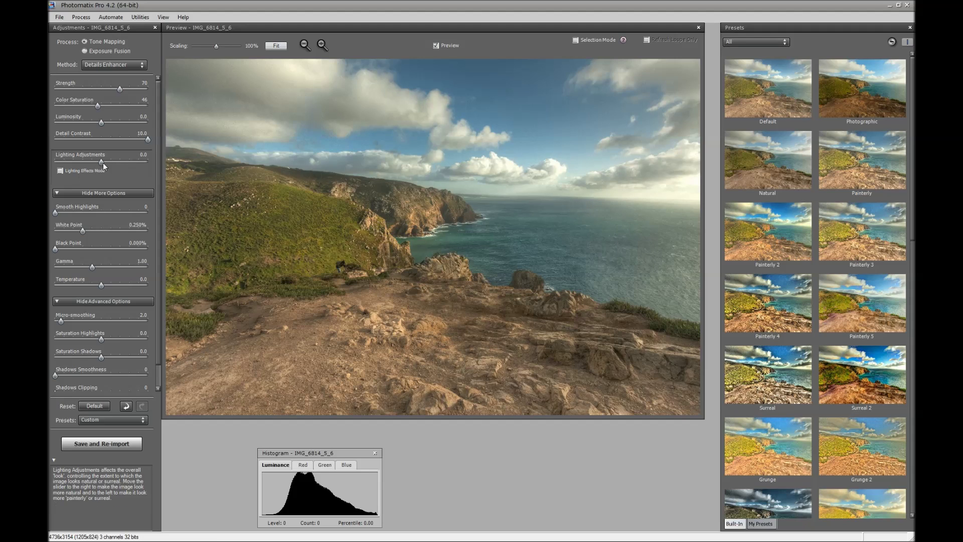
Set Lighting Adjustments to 3.0 and raise White Point to about 0.143%
{"action": "left_click_drag", "start_coordinate": [101, 163], "coordinate": [108, 162]}
{"action": "left_click_drag", "start_coordinate": [120, 161], "coordinate": [88, 162]}
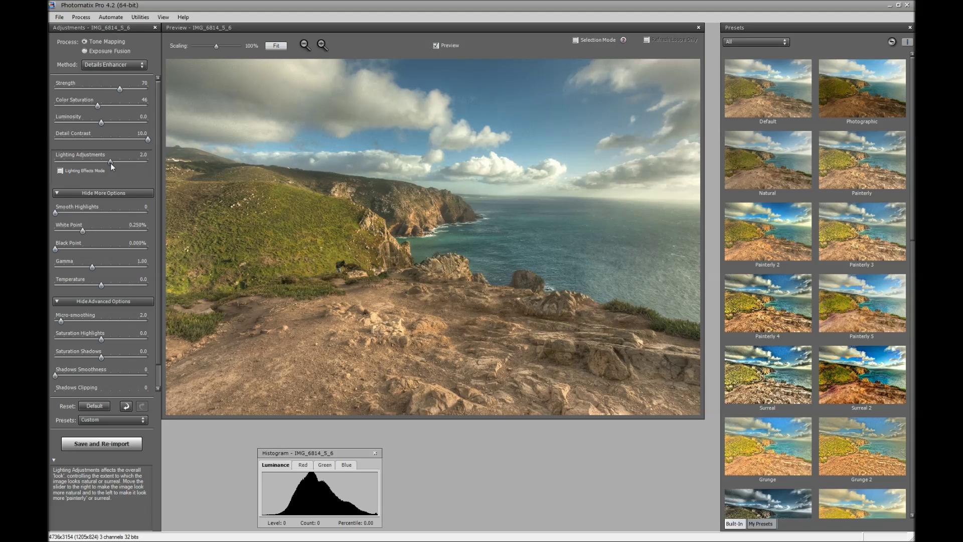
{"action": "left_click", "coordinate": [110, 163]}
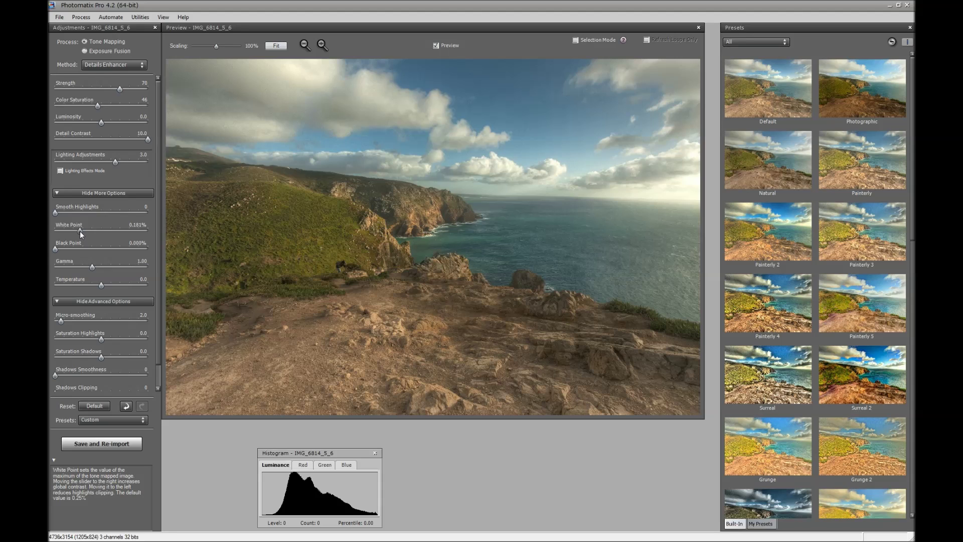
{"action": "left_click_drag", "start_coordinate": [78, 232], "coordinate": [79, 233]}
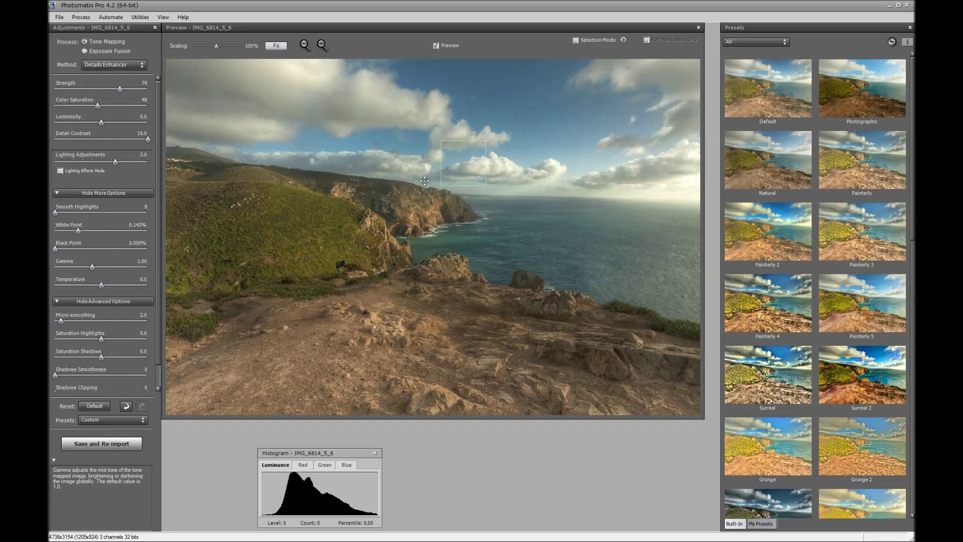
Check the clouds in the Loupe and raise Micro-smoothing to 8.4
{"action": "left_click", "coordinate": [389, 172]}
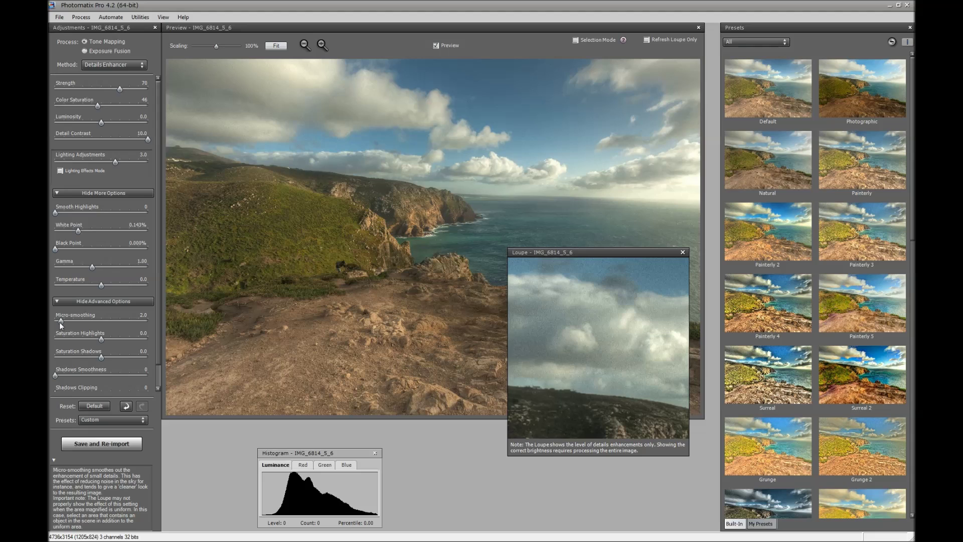
{"action": "left_click_drag", "start_coordinate": [61, 323], "coordinate": [69, 325]}
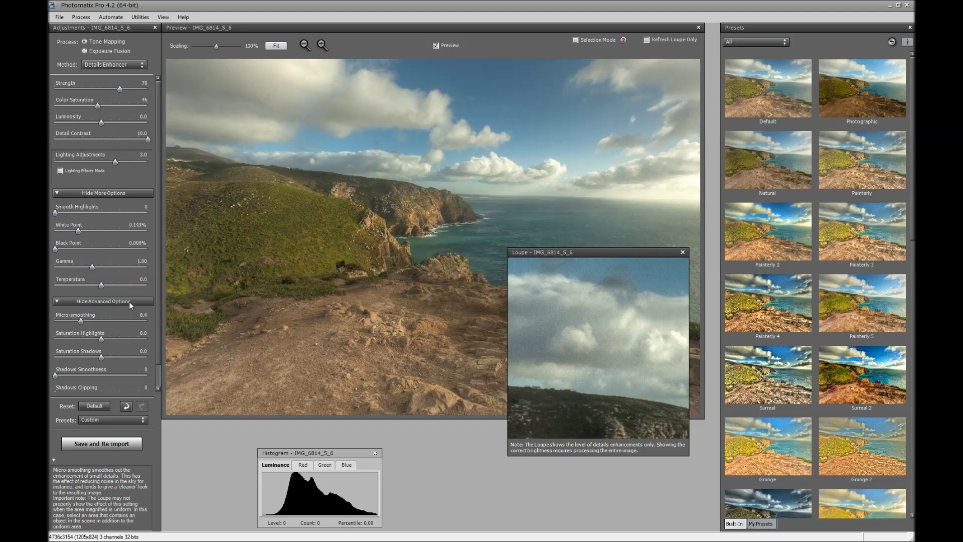
{"action": "left_click", "coordinate": [682, 253]}
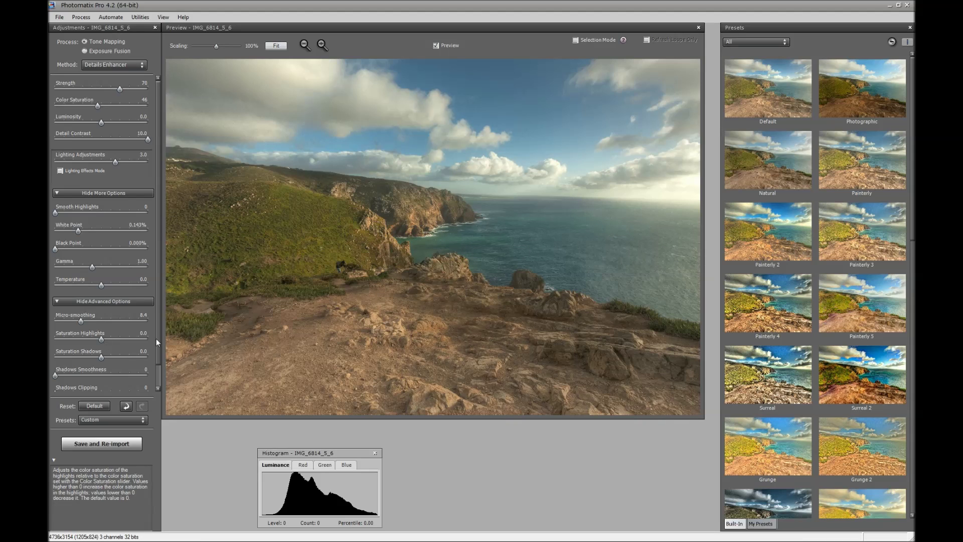
Set Luminosity to -0.9 and White Point to 0.126%, then process the full image
{"action": "left_click_drag", "start_coordinate": [155, 338], "coordinate": [158, 266]}
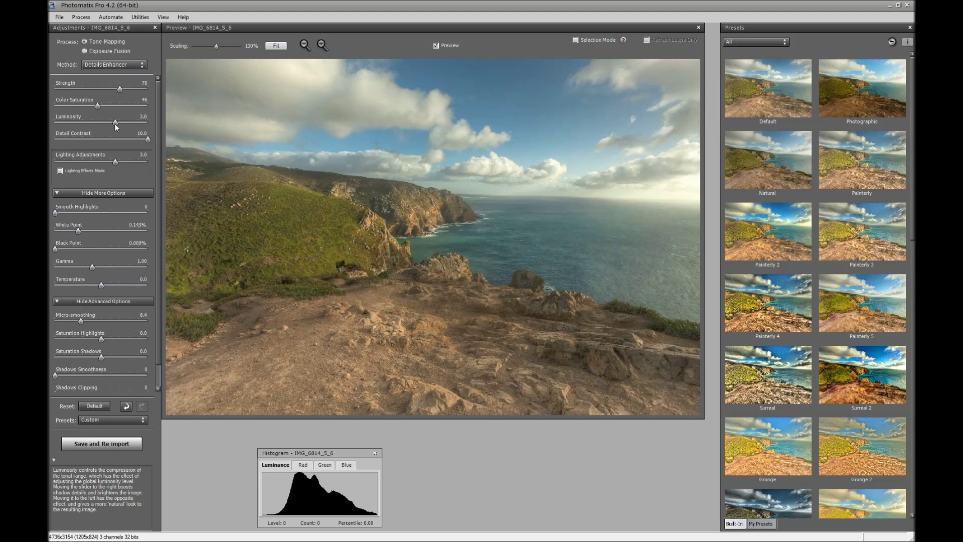
{"action": "left_click_drag", "start_coordinate": [94, 128], "coordinate": [92, 125]}
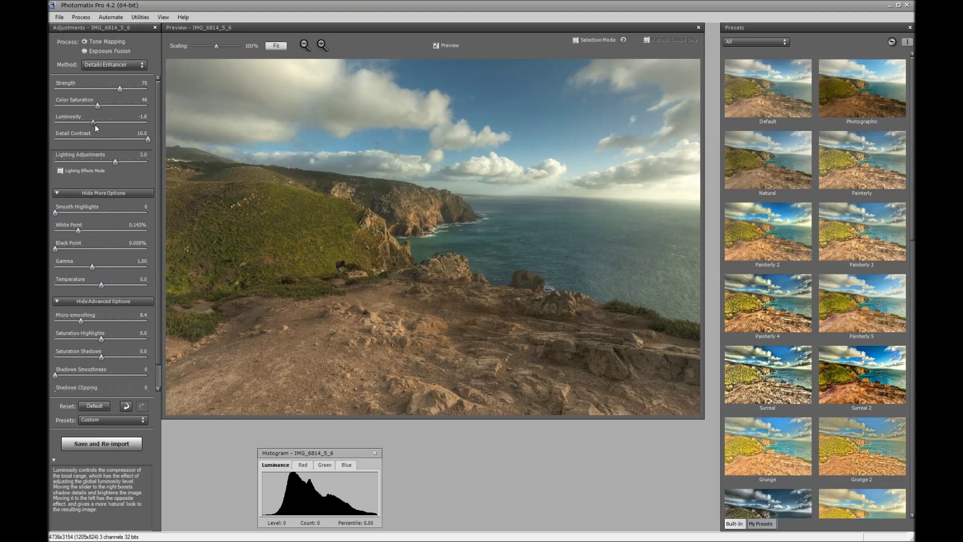
{"action": "left_click_drag", "start_coordinate": [97, 124], "coordinate": [99, 124]}
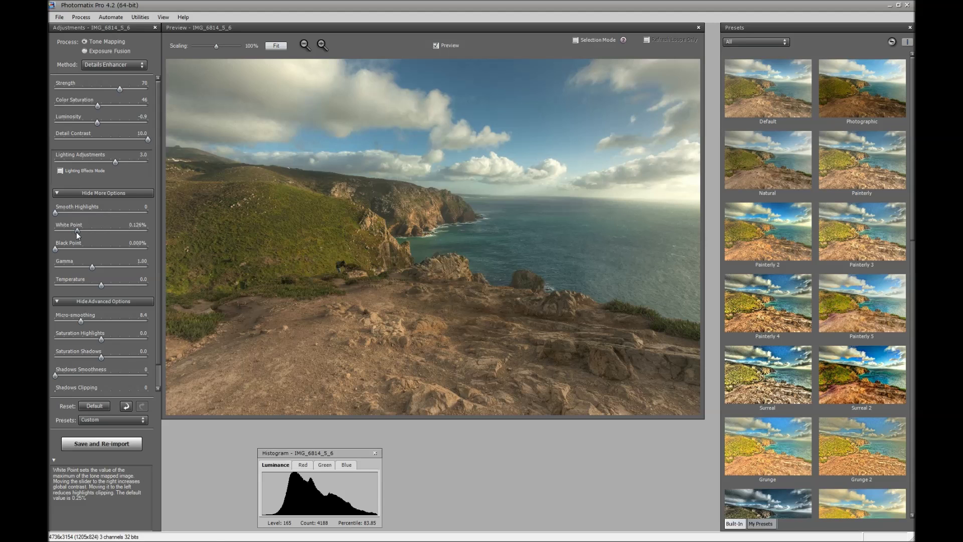
{"action": "left_click_drag", "start_coordinate": [77, 232], "coordinate": [78, 232]}
{"action": "left_click", "coordinate": [114, 444]}
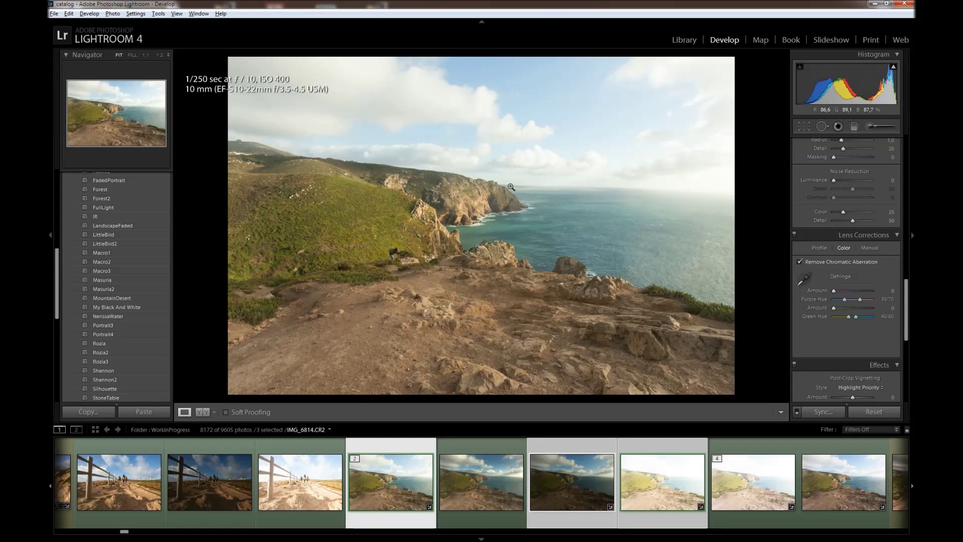
Compare the HDR TIFF with the darker original exposure, then reselect the HDR
{"action": "left_click", "coordinate": [482, 493]}
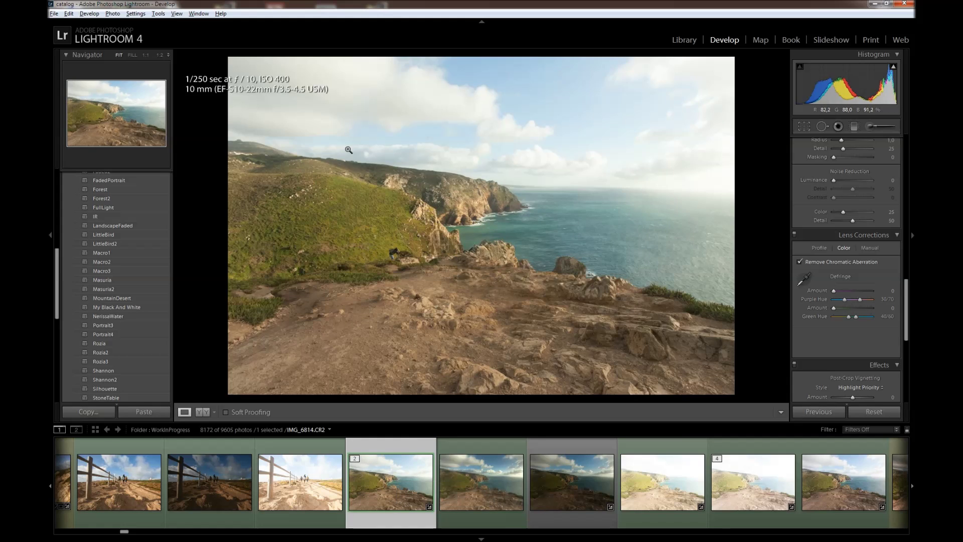
{"action": "left_click", "coordinate": [570, 472]}
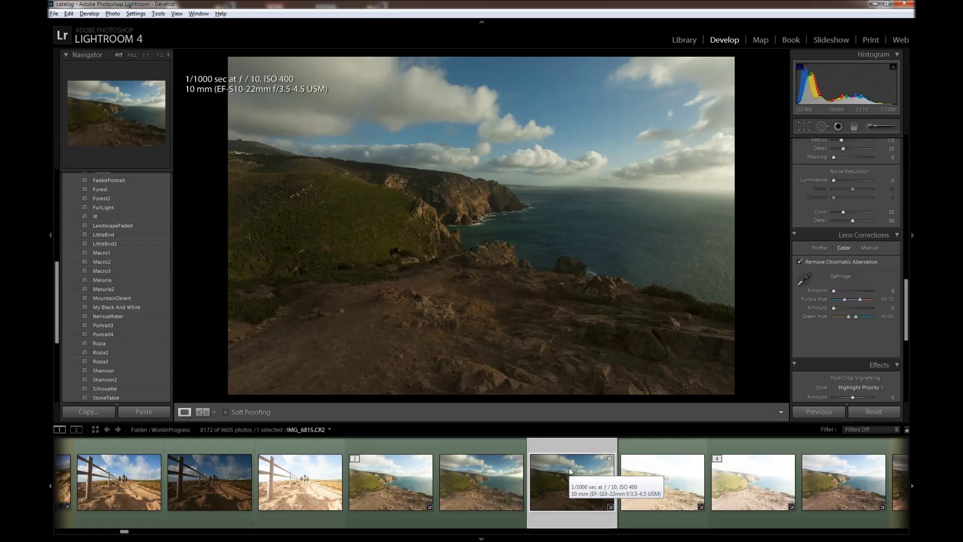
{"action": "left_click", "coordinate": [504, 488]}
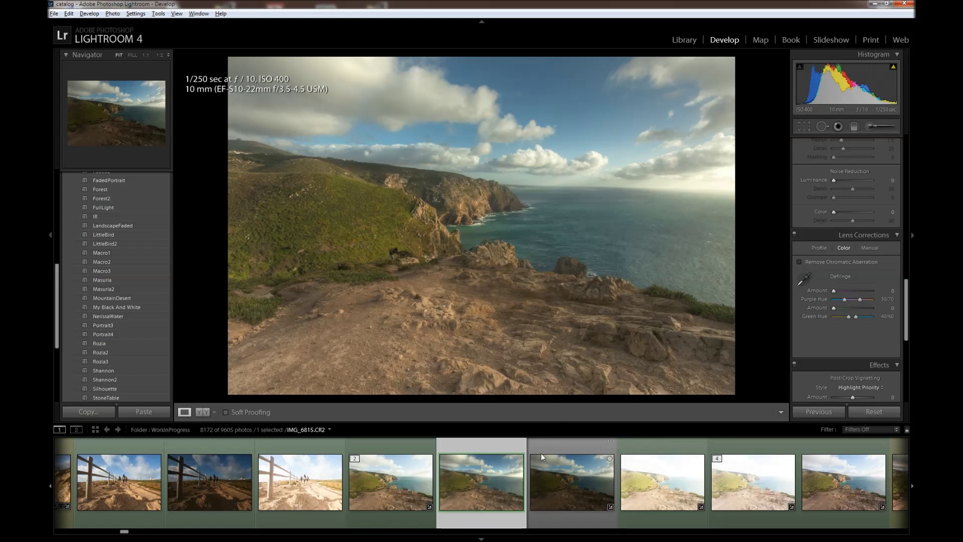
{"action": "scroll", "coordinate": [843, 324], "scroll_direction": "up", "scroll_amount": 5}
{"action": "scroll", "coordinate": [843, 324], "scroll_direction": "up", "scroll_amount": 8}
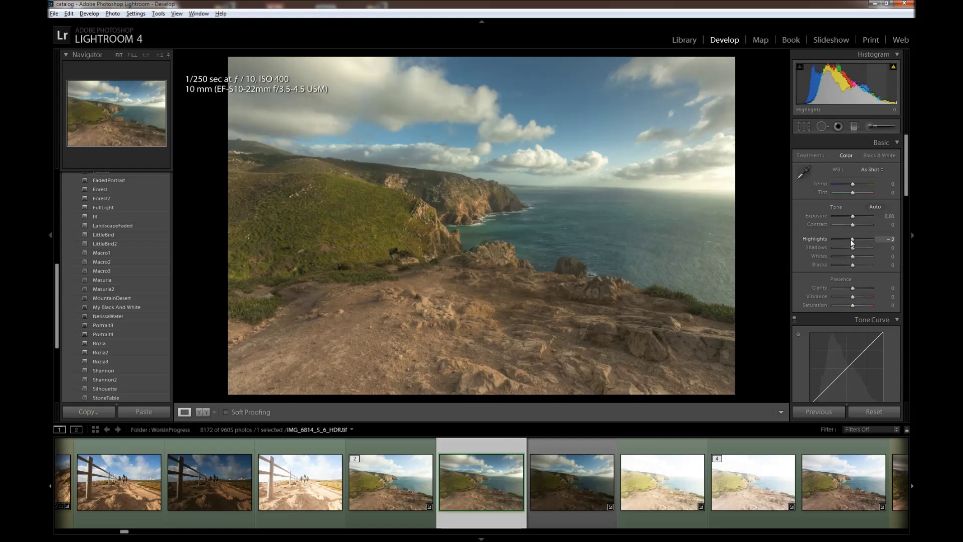
Set the HDR's Highlights to -26, Clarity to +31 and Vibrance to +10
{"action": "left_click_drag", "start_coordinate": [851, 243], "coordinate": [843, 243]}
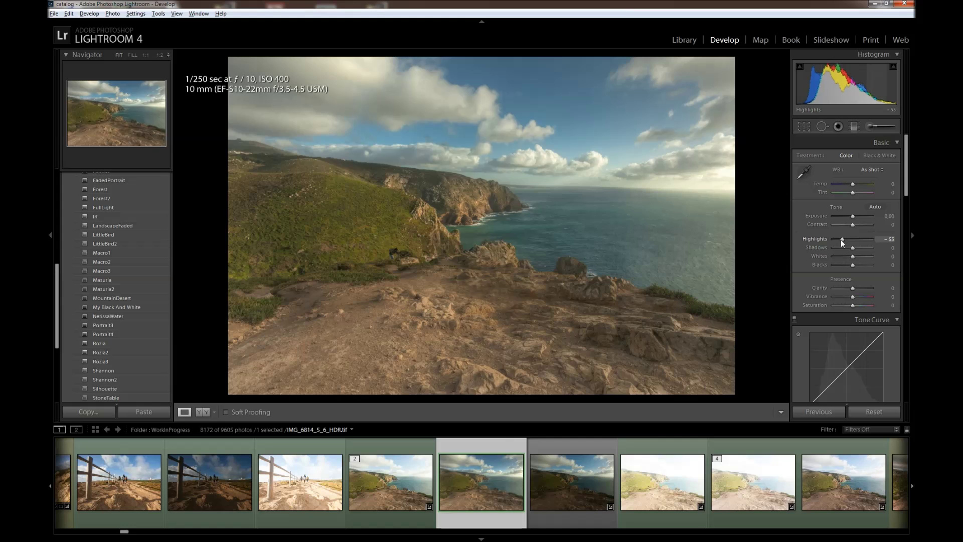
{"action": "left_click_drag", "start_coordinate": [843, 243], "coordinate": [847, 243]}
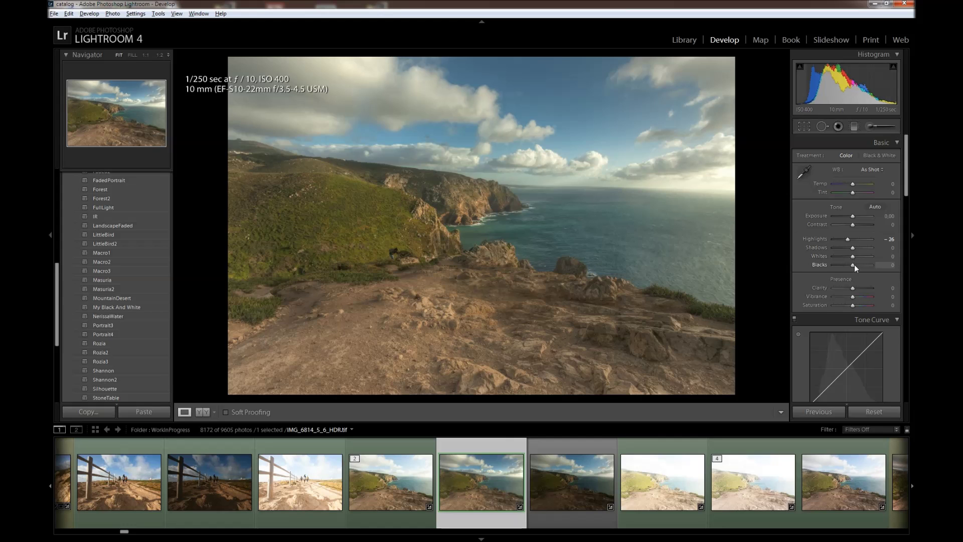
{"action": "left_click_drag", "start_coordinate": [853, 291], "coordinate": [858, 293]}
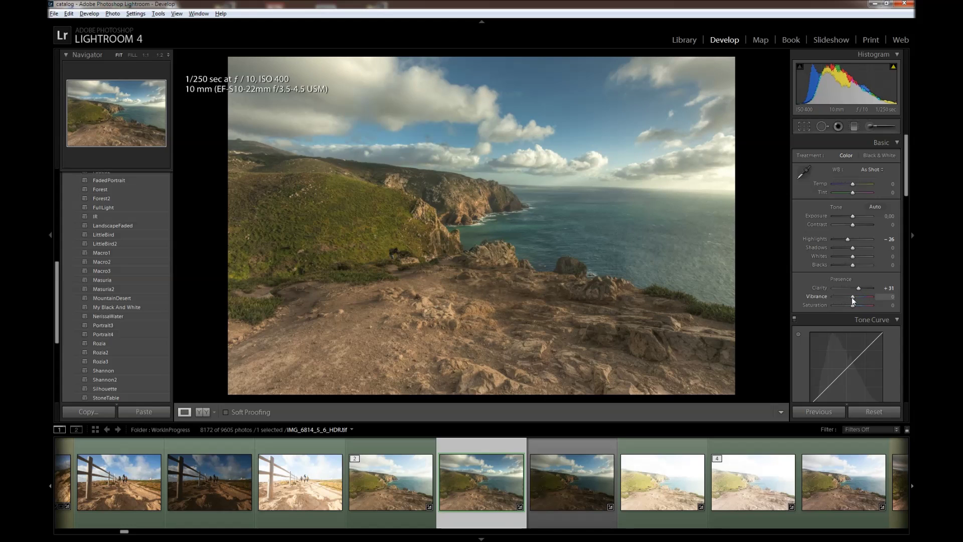
{"action": "left_click_drag", "start_coordinate": [853, 300], "coordinate": [855, 298]}
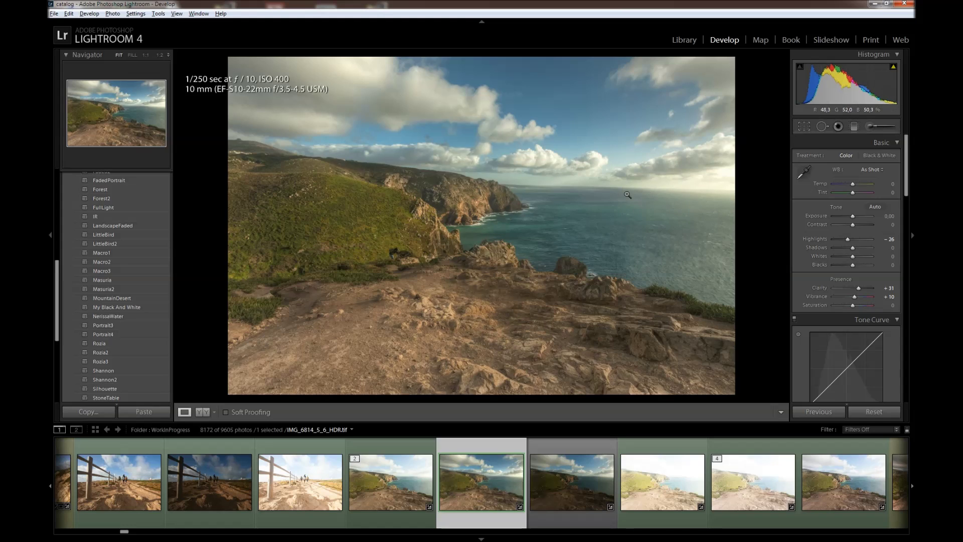
{"action": "scroll", "coordinate": [872, 257], "scroll_direction": "down", "scroll_amount": 2}
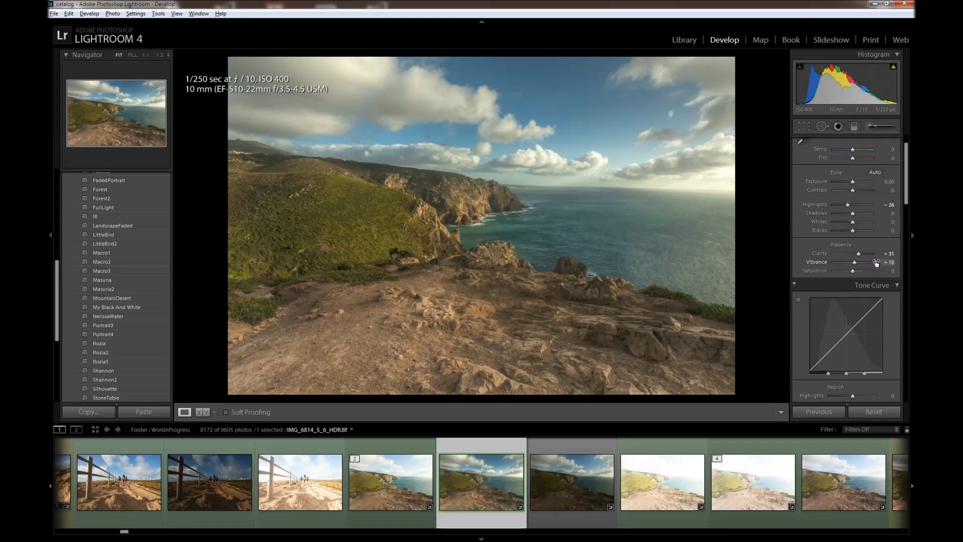
{"action": "scroll", "coordinate": [872, 266], "scroll_direction": "down", "scroll_amount": 2}
{"action": "scroll", "coordinate": [872, 274], "scroll_direction": "down", "scroll_amount": 2}
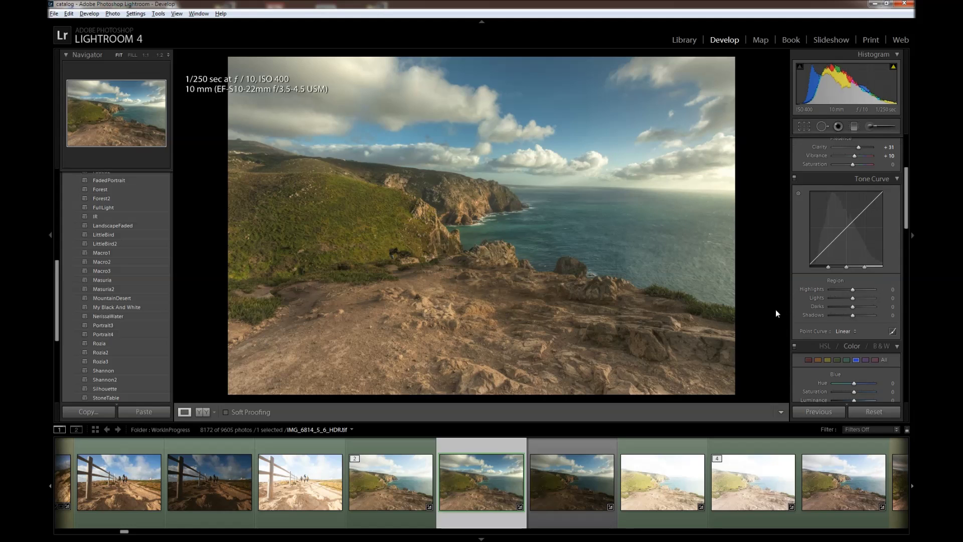
{"action": "right_click", "coordinate": [488, 489]}
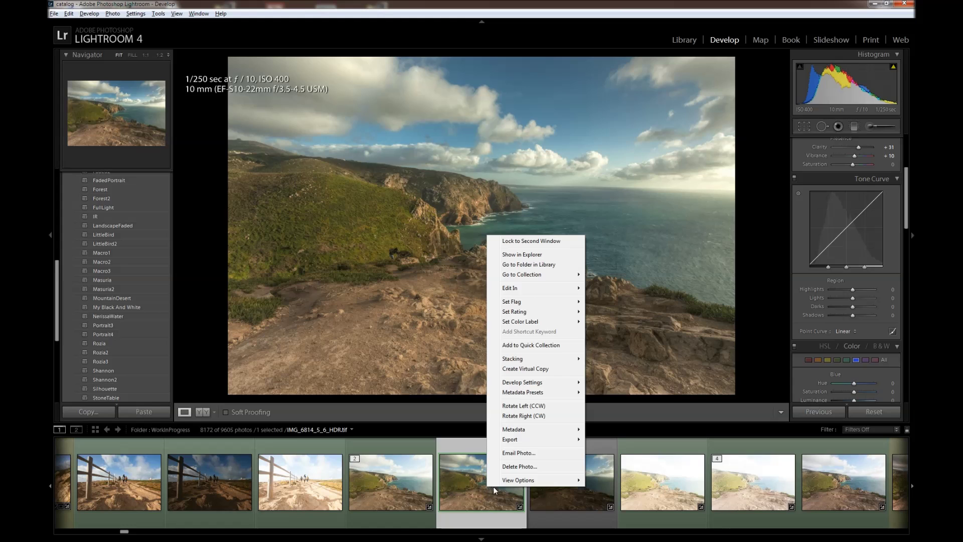
{"action": "mouse_move", "coordinate": [536, 288]}
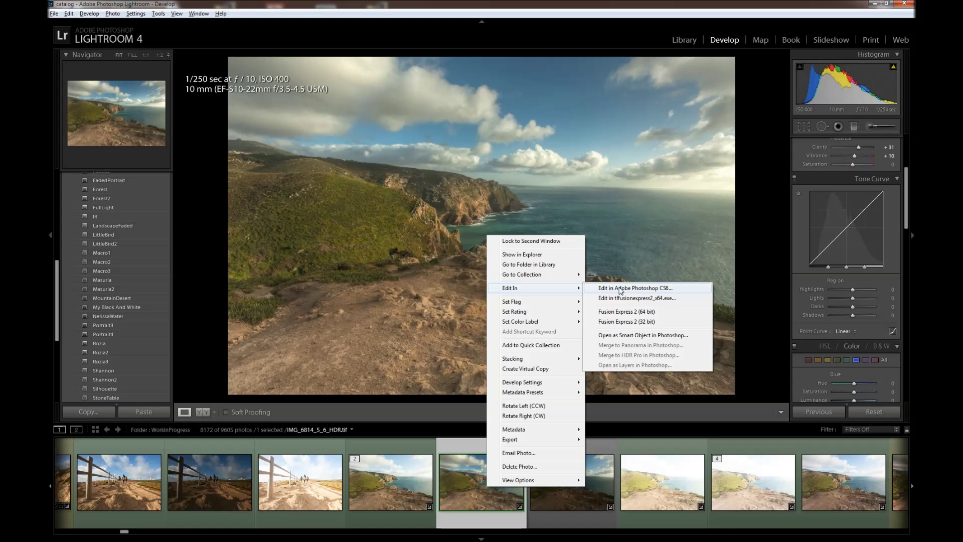
Send a copy of the HDR, with its Lightroom adjustments, to Photoshop CS6 for editing
{"action": "left_click", "coordinate": [620, 291]}
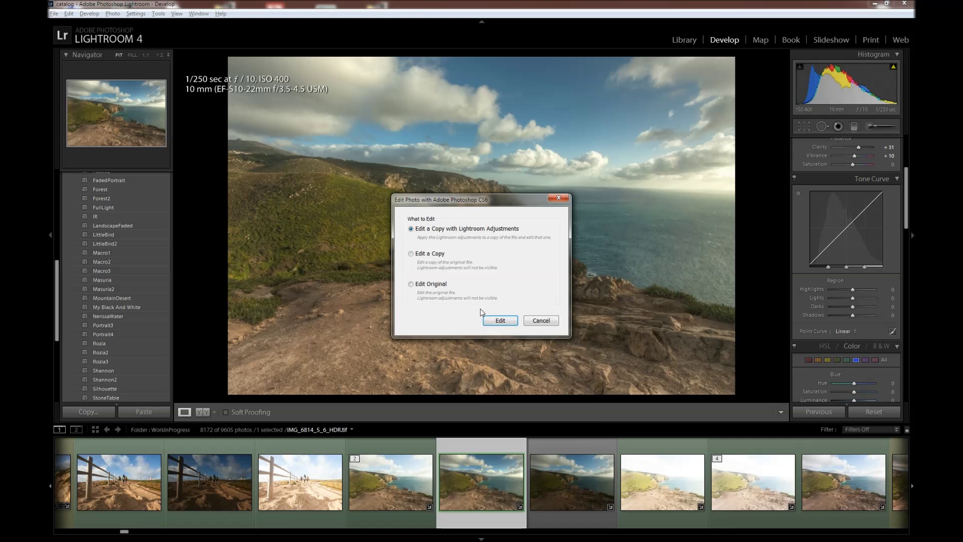
{"action": "left_click", "coordinate": [506, 324]}
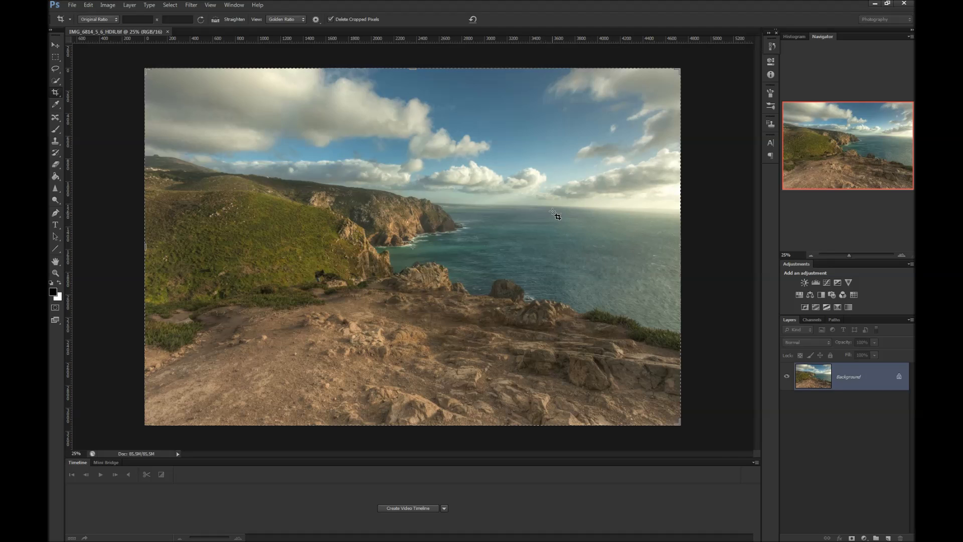
Level the tilted sea horizon by tracing it with the Crop tool's Straighten option
{"action": "scroll", "coordinate": [552, 211], "scroll_direction": "up", "scroll_amount": 5}
{"action": "scroll", "coordinate": [402, 191], "scroll_direction": "up", "scroll_amount": 3}
{"action": "scroll", "coordinate": [415, 196], "scroll_direction": "up", "scroll_amount": 2}
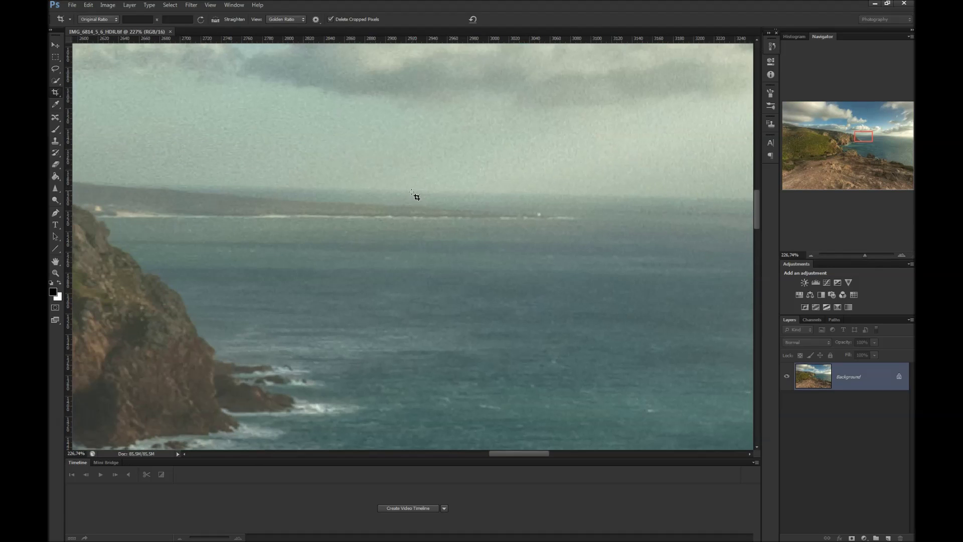
{"action": "right_click", "coordinate": [57, 94]}
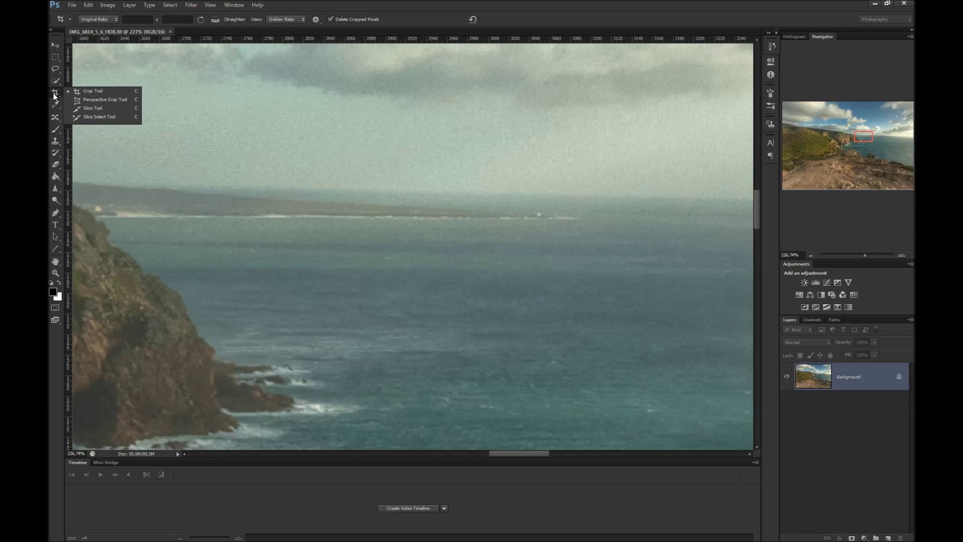
{"action": "left_click", "coordinate": [84, 93]}
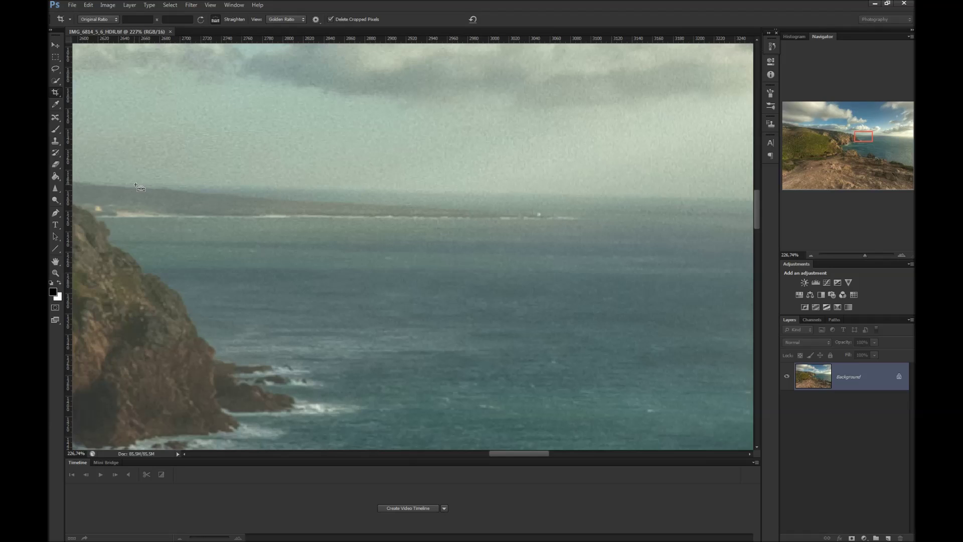
{"action": "left_click_drag", "start_coordinate": [134, 185], "coordinate": [731, 198]}
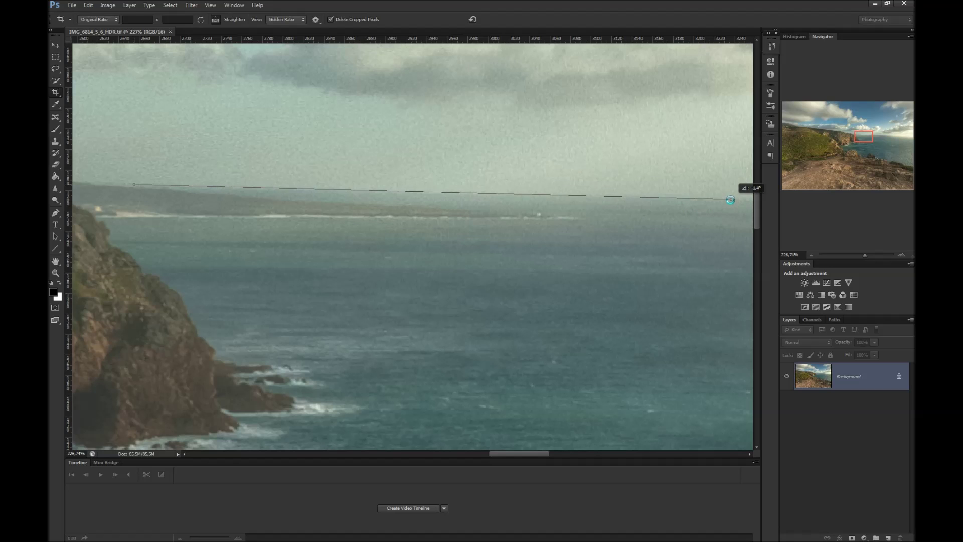
{"action": "left_click_drag", "start_coordinate": [732, 198], "coordinate": [728, 199]}
Zoom out and pull the lower-left crop corner inward to exclude the blank rotated corners
{"action": "scroll", "coordinate": [556, 272], "scroll_direction": "down", "scroll_amount": 2}
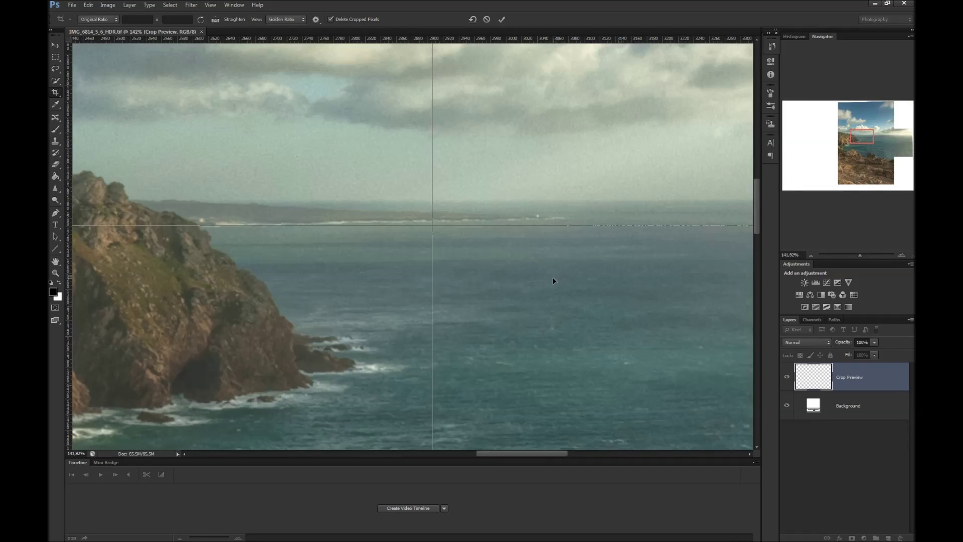
{"action": "scroll", "coordinate": [551, 279], "scroll_direction": "down", "scroll_amount": 2}
{"action": "scroll", "coordinate": [550, 284], "scroll_direction": "down", "scroll_amount": 2}
{"action": "scroll", "coordinate": [547, 285], "scroll_direction": "down", "scroll_amount": 2}
{"action": "scroll", "coordinate": [532, 284], "scroll_direction": "down", "scroll_amount": 2}
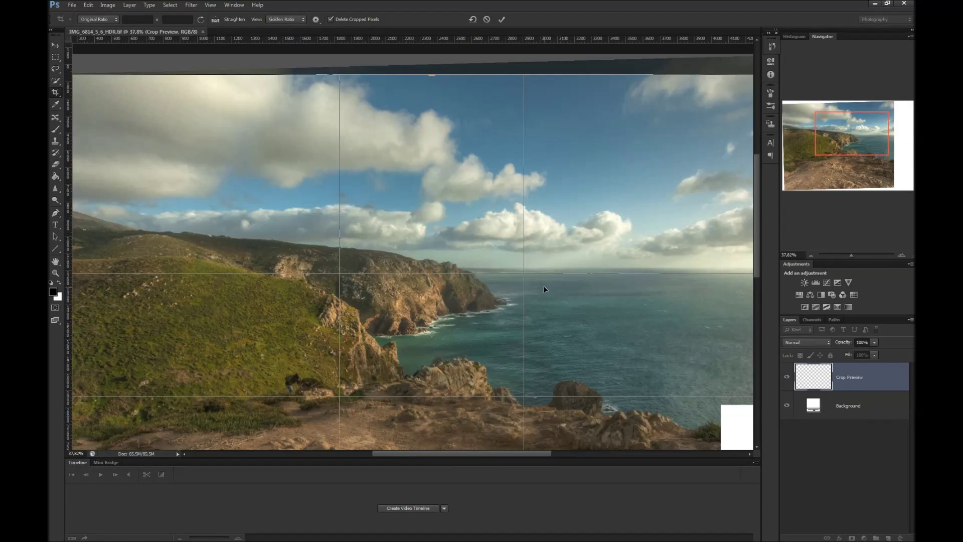
{"action": "scroll", "coordinate": [511, 281], "scroll_direction": "down", "scroll_amount": 2}
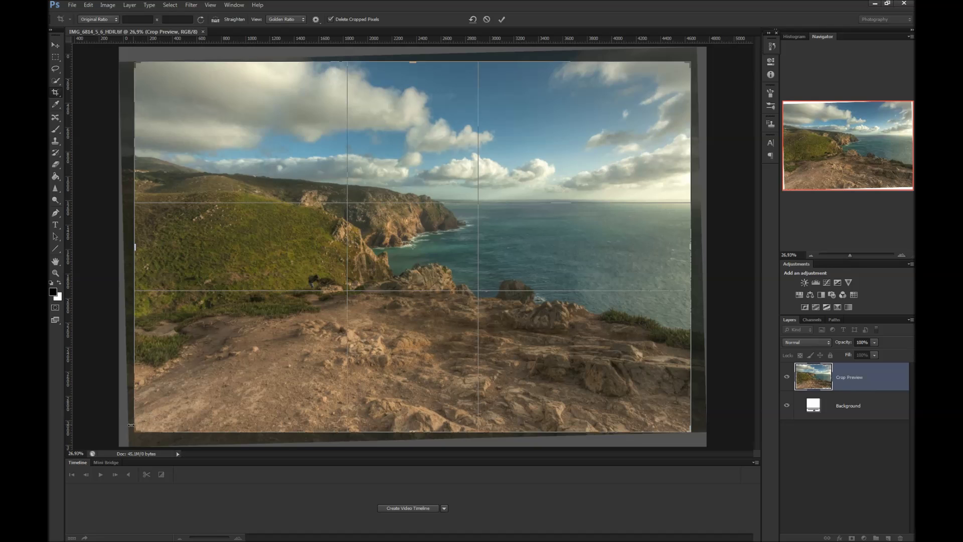
{"action": "left_click_drag", "start_coordinate": [136, 431], "coordinate": [144, 431]}
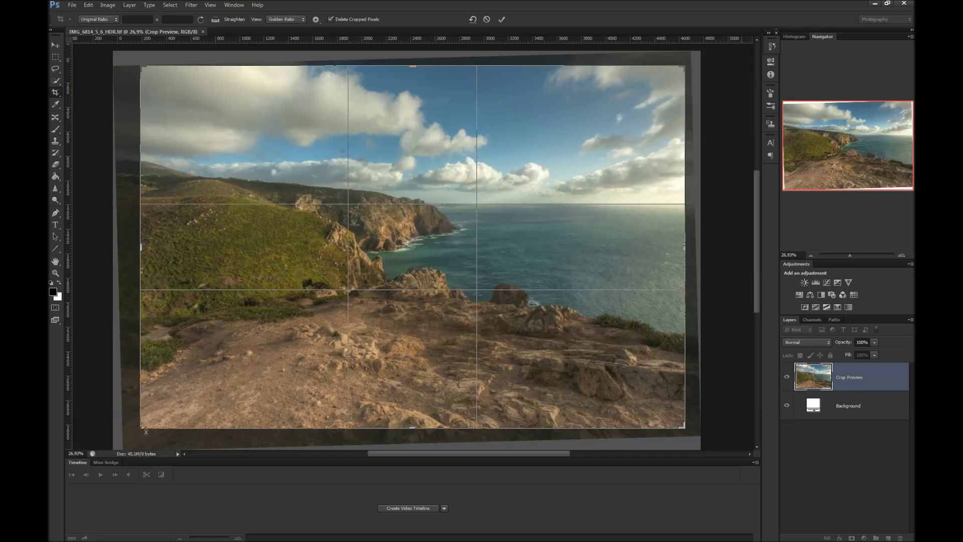
{"action": "left_click", "coordinate": [104, 19]}
Set the crop overlay to Rule of Thirds and adjust the lower-left and top-left crop corners
{"action": "left_click", "coordinate": [281, 20]}
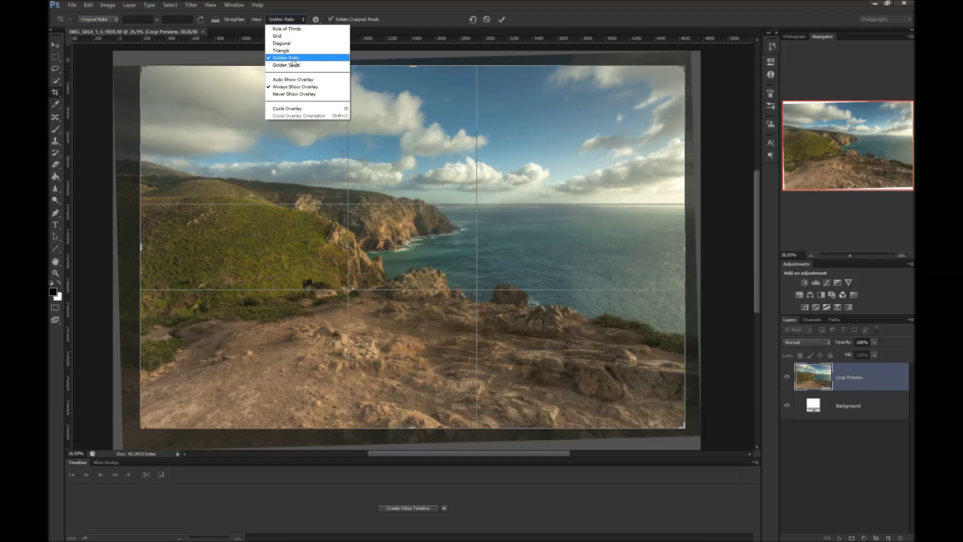
{"action": "left_click", "coordinate": [301, 29]}
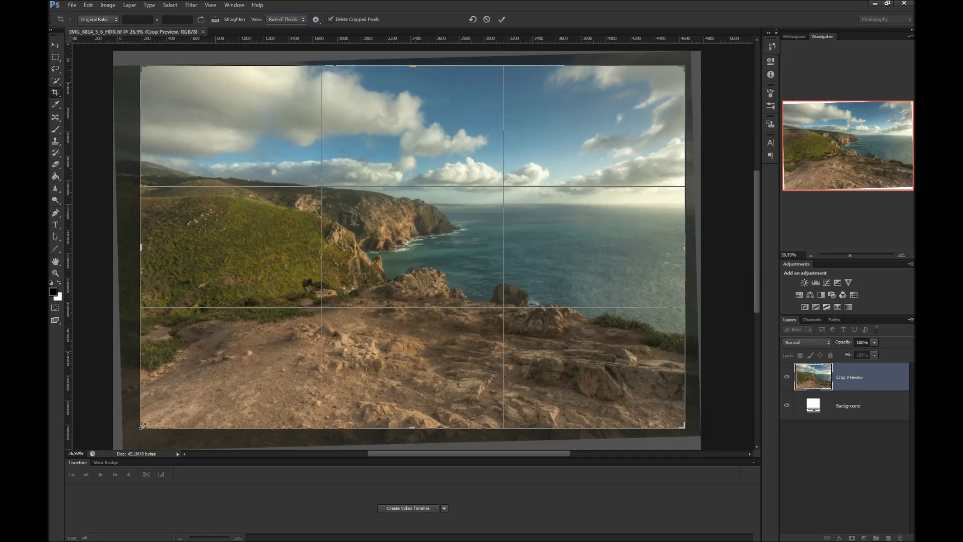
{"action": "left_click_drag", "start_coordinate": [142, 426], "coordinate": [138, 427]}
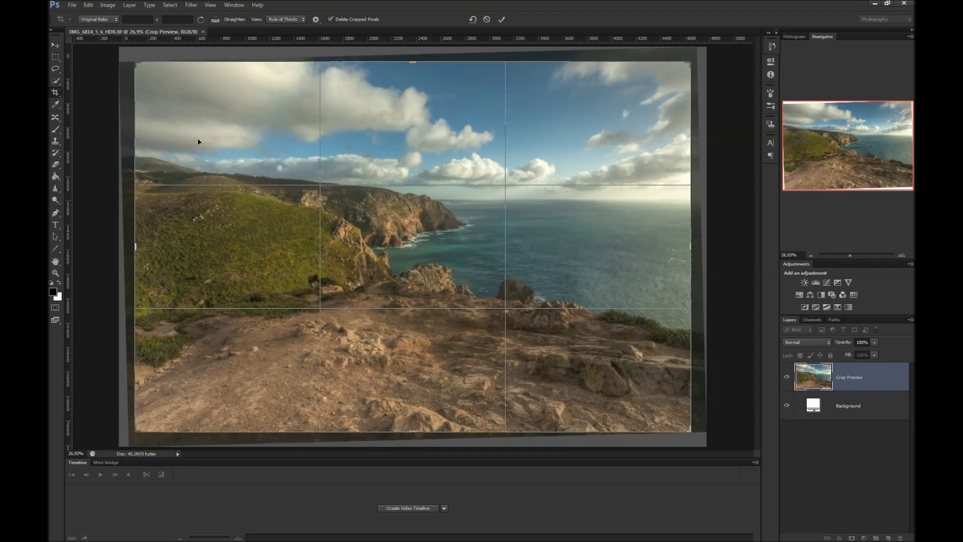
{"action": "left_click_drag", "start_coordinate": [136, 64], "coordinate": [154, 76]}
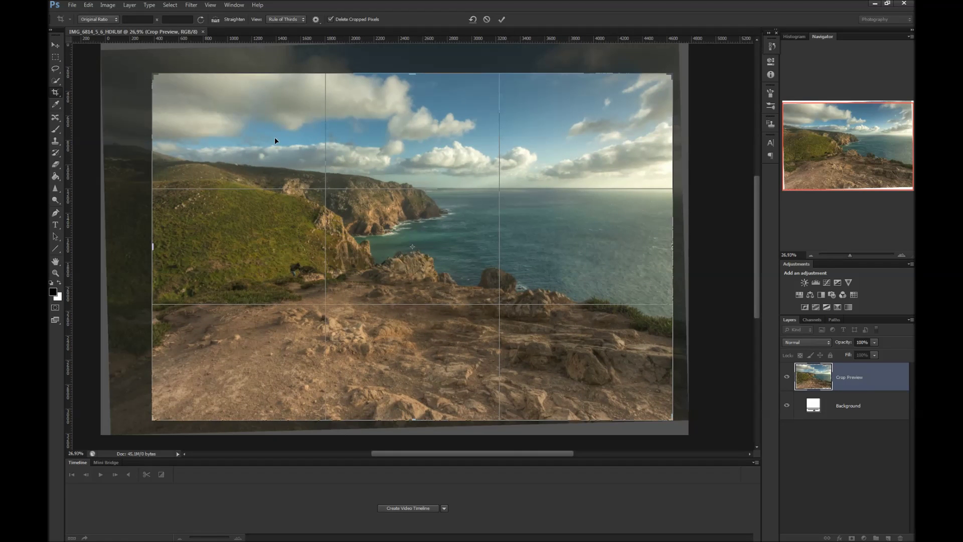
Nudge the seascape into place within the crop frame and commit the crop
{"action": "left_click_drag", "start_coordinate": [410, 161], "coordinate": [425, 160]}
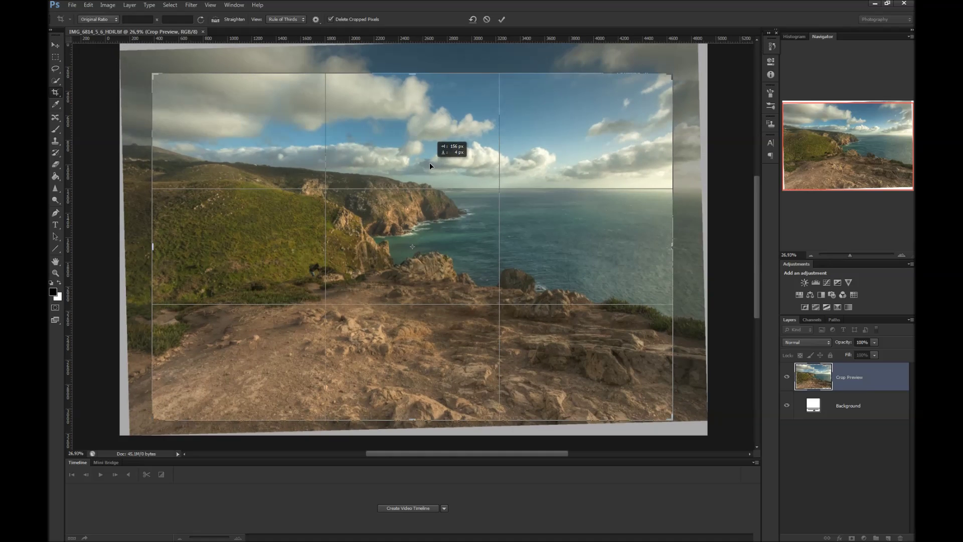
{"action": "left_click_drag", "start_coordinate": [425, 159], "coordinate": [429, 162]}
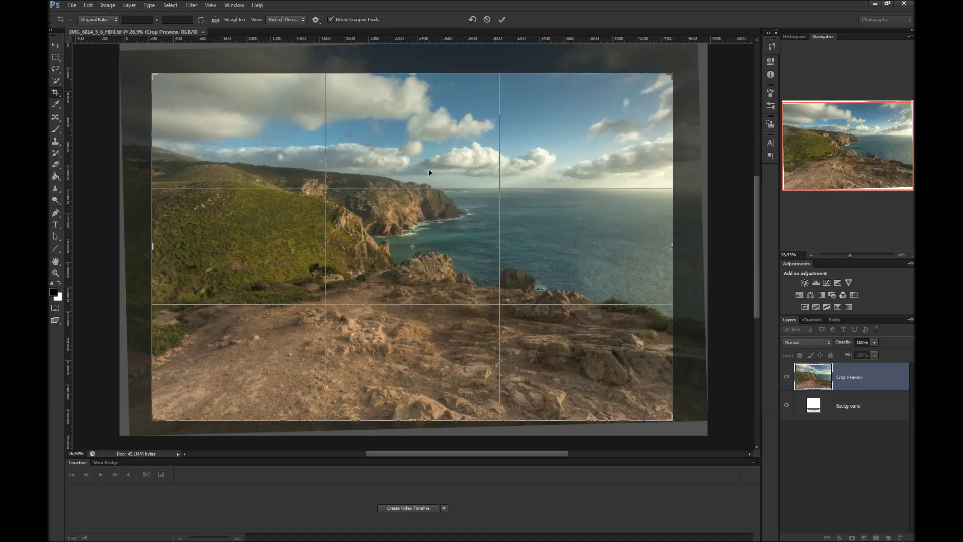
{"action": "left_click", "coordinate": [502, 19]}
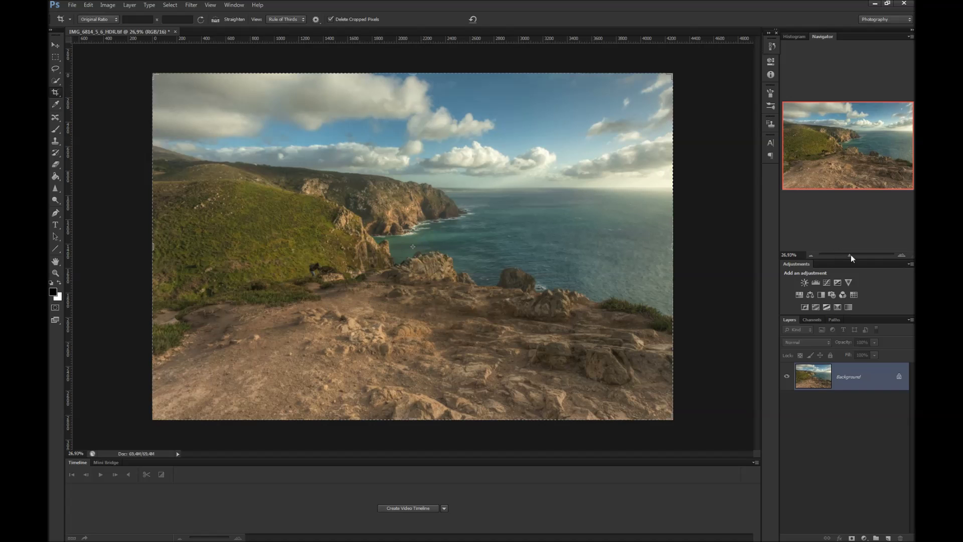
Zoom in on the grainy sky above the cliffs, then start Layer > Duplicate Layer
{"action": "left_click_drag", "start_coordinate": [851, 255], "coordinate": [866, 255]}
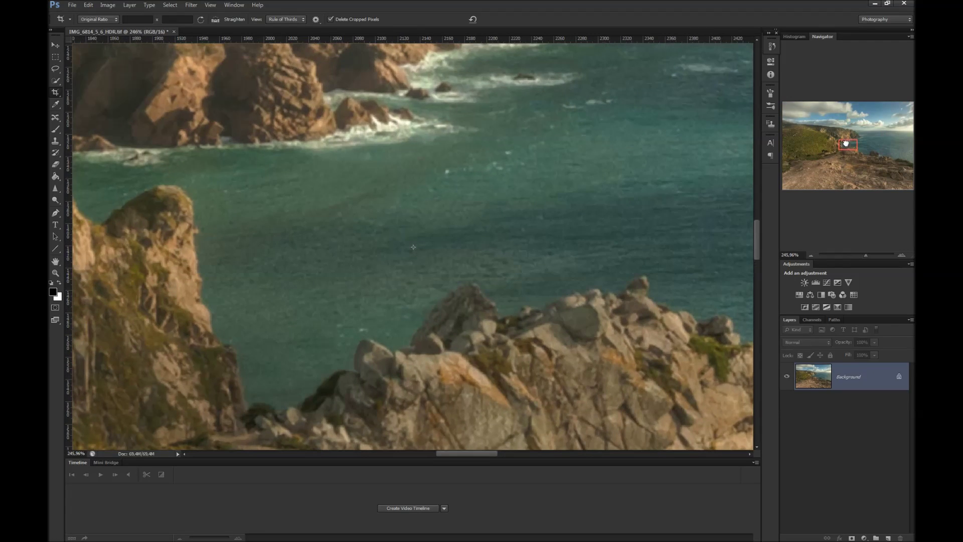
{"action": "left_click_drag", "start_coordinate": [845, 143], "coordinate": [836, 124]}
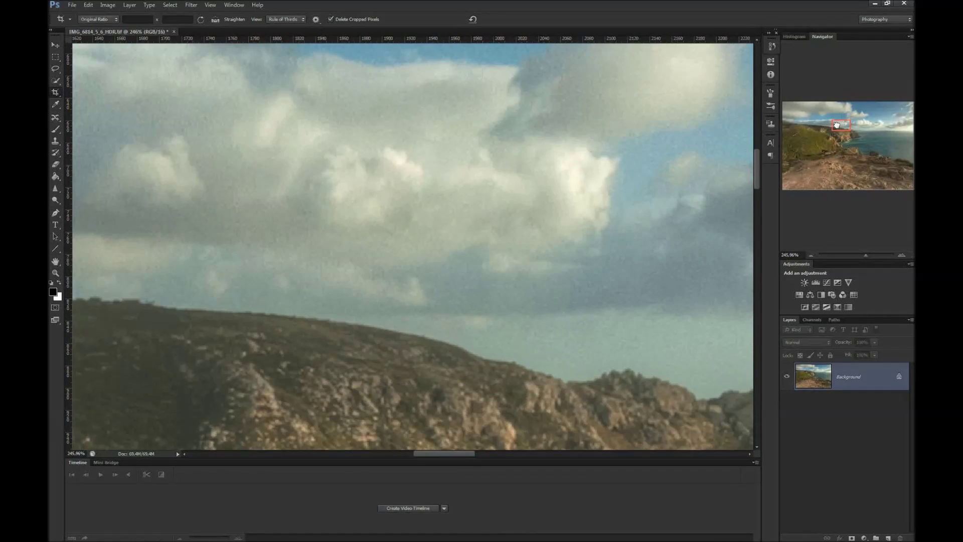
{"action": "left_click_drag", "start_coordinate": [836, 124], "coordinate": [848, 126]}
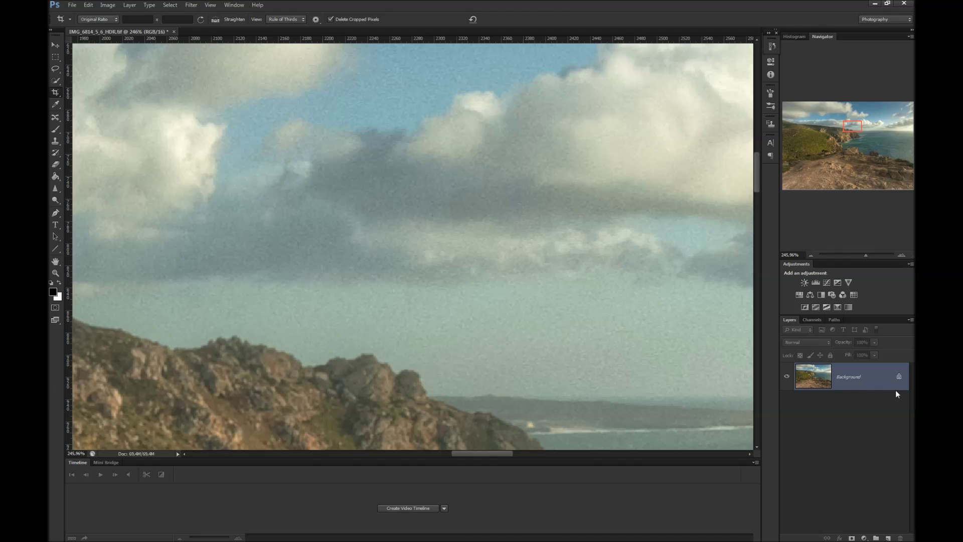
{"action": "left_click", "coordinate": [138, 5]}
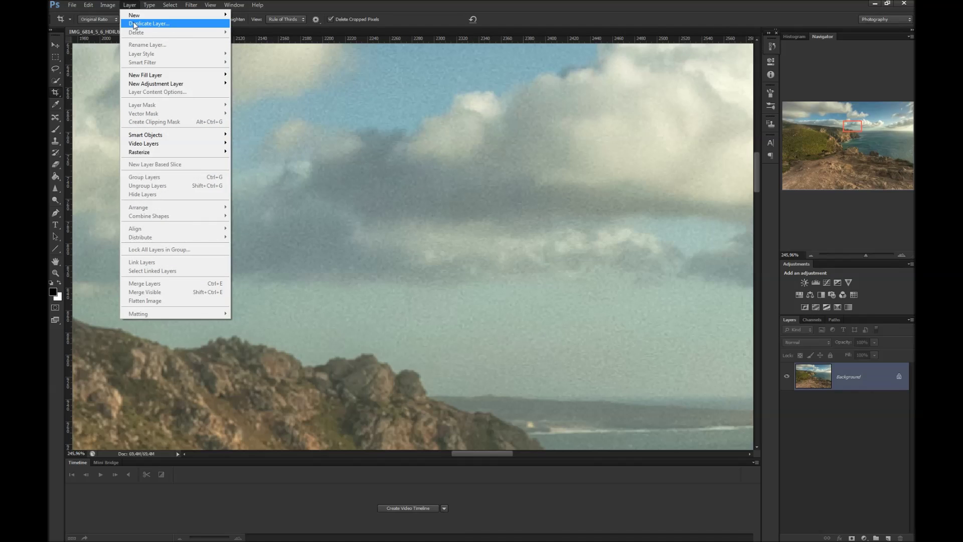
{"action": "left_click", "coordinate": [134, 24]}
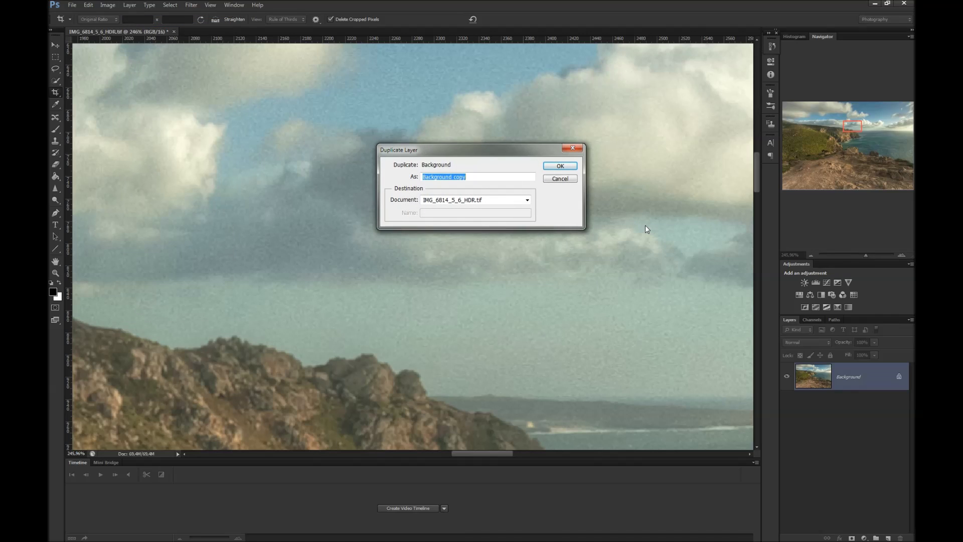
Name the duplicate layer Denoised and launch Topaz DeNoise 5 on it
{"action": "type", "text": "De"}
{"action": "type", "text": "d"}
{"action": "key", "text": "Return"}
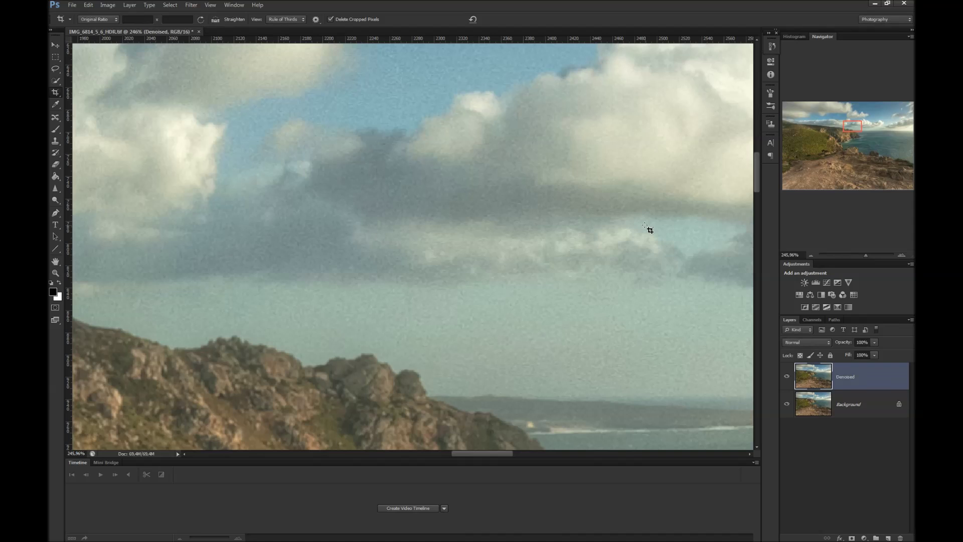
{"action": "left_click", "coordinate": [191, 5]}
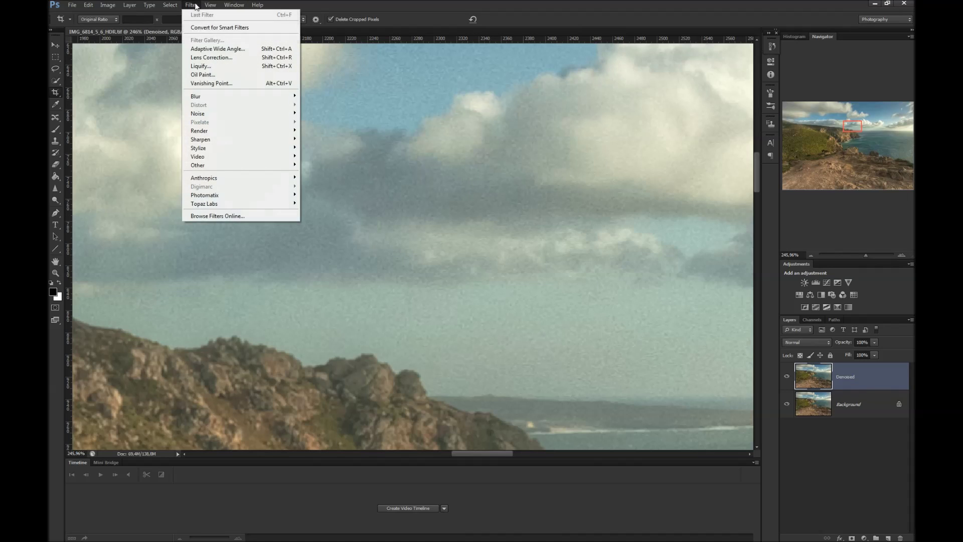
{"action": "mouse_move", "coordinate": [226, 203]}
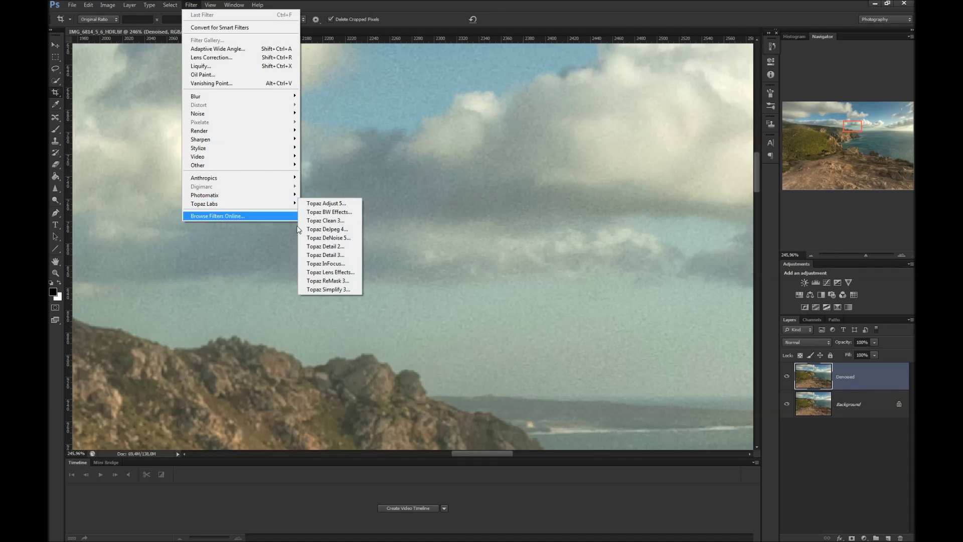
{"action": "left_click", "coordinate": [313, 242]}
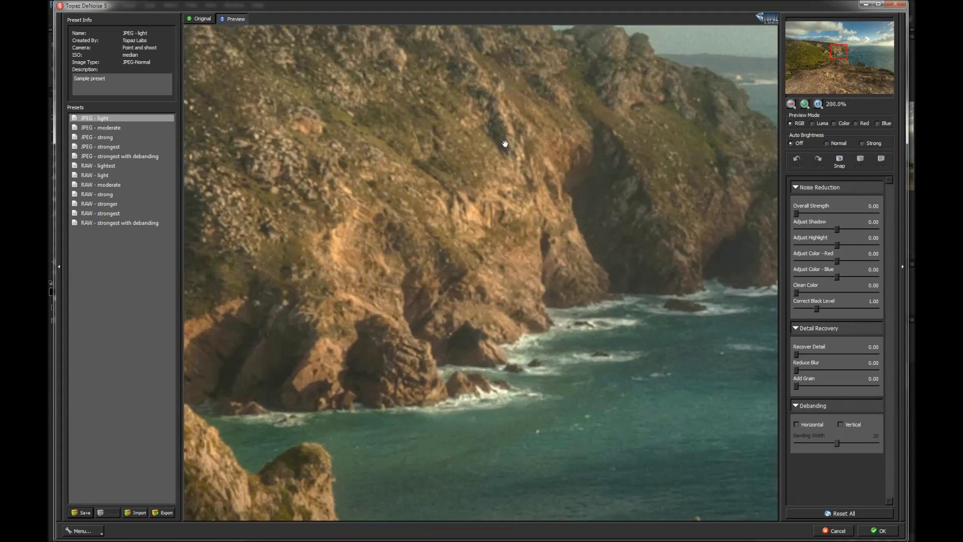
Compare the RAW - lightest, light and moderate presets on the clouds, ending on RAW - light
{"action": "mouse_move", "coordinate": [502, 144]}
{"action": "left_mouse_down"}
{"action": "mouse_move", "coordinate": [484, 261]}
{"action": "mouse_move", "coordinate": [454, 260]}
{"action": "left_mouse_up"}
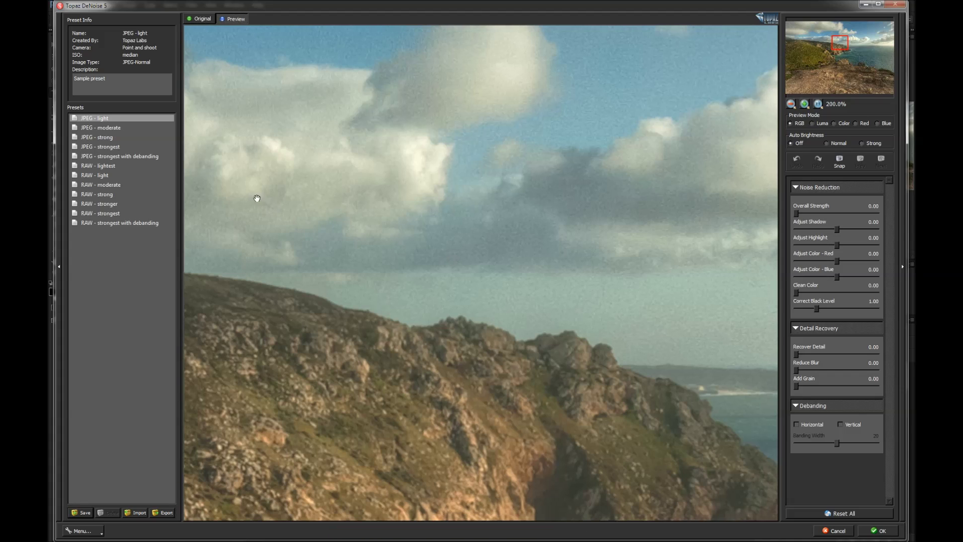
{"action": "left_click", "coordinate": [131, 165]}
{"action": "left_click", "coordinate": [125, 166]}
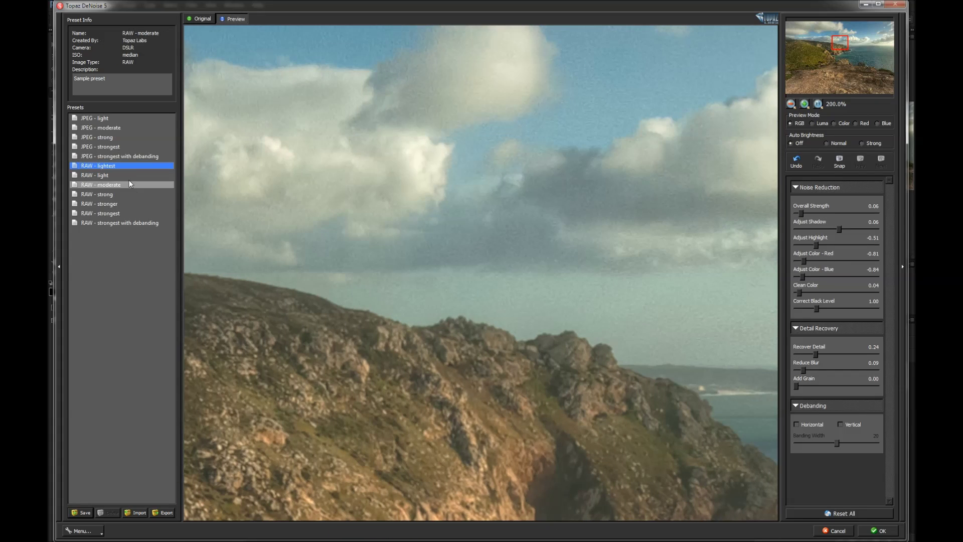
{"action": "left_click", "coordinate": [128, 175]}
{"action": "left_click_drag", "start_coordinate": [518, 209], "coordinate": [444, 206]}
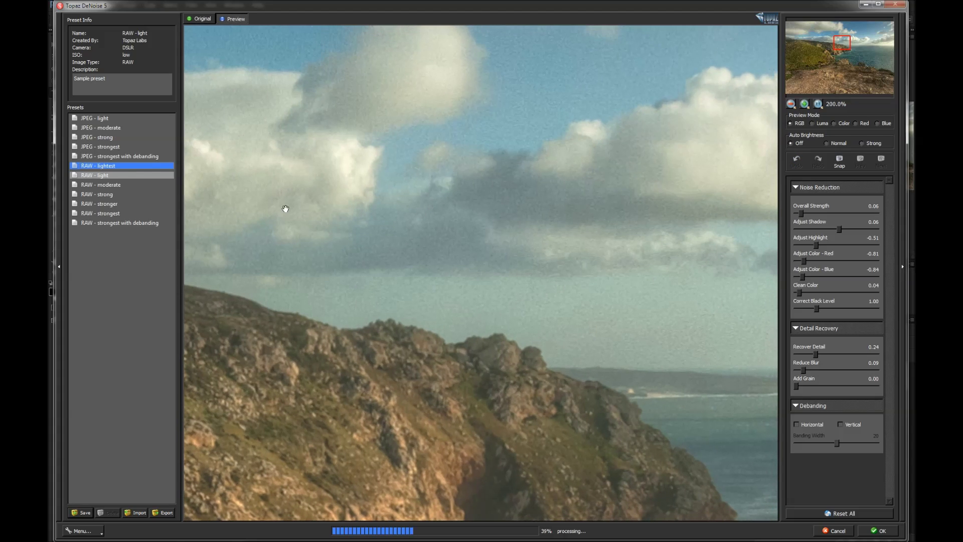
{"action": "left_click", "coordinate": [97, 175]}
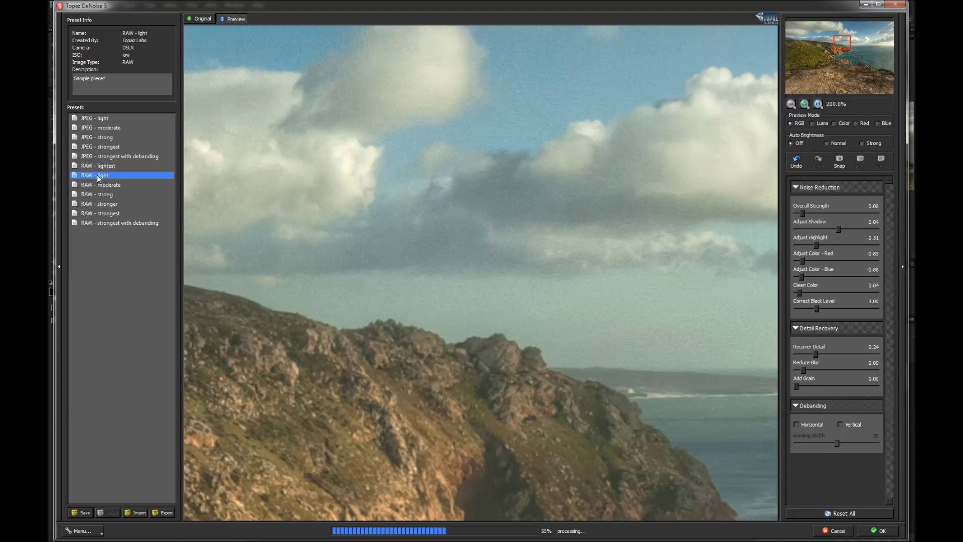
{"action": "left_click", "coordinate": [98, 185]}
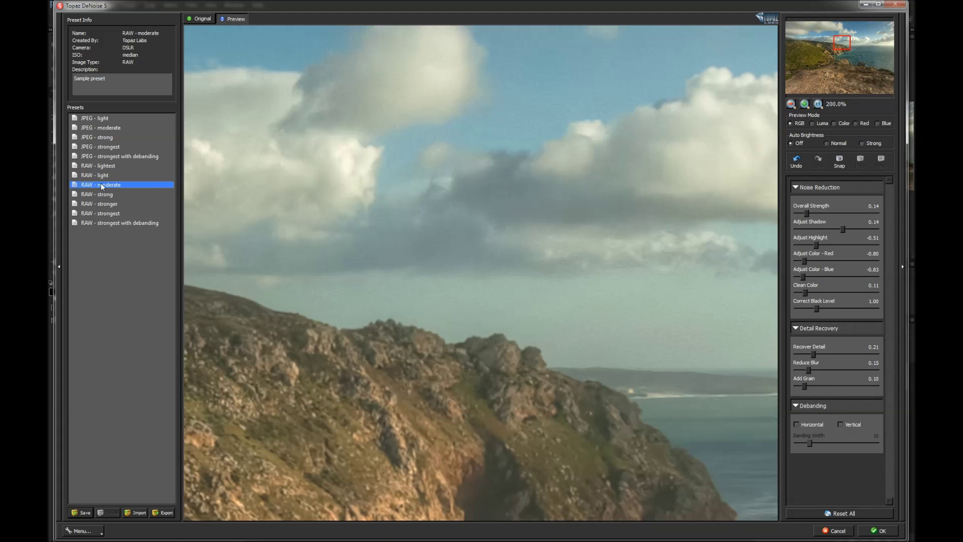
{"action": "mouse_move", "coordinate": [440, 301]}
{"action": "left_mouse_down"}
{"action": "mouse_move", "coordinate": [449, 235]}
{"action": "mouse_move", "coordinate": [464, 249]}
{"action": "left_mouse_up"}
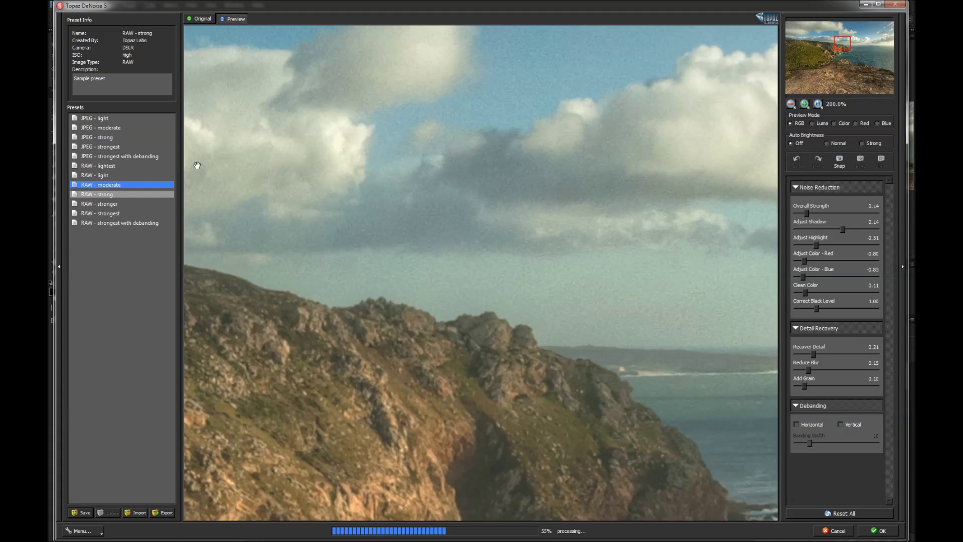
{"action": "left_click", "coordinate": [80, 176]}
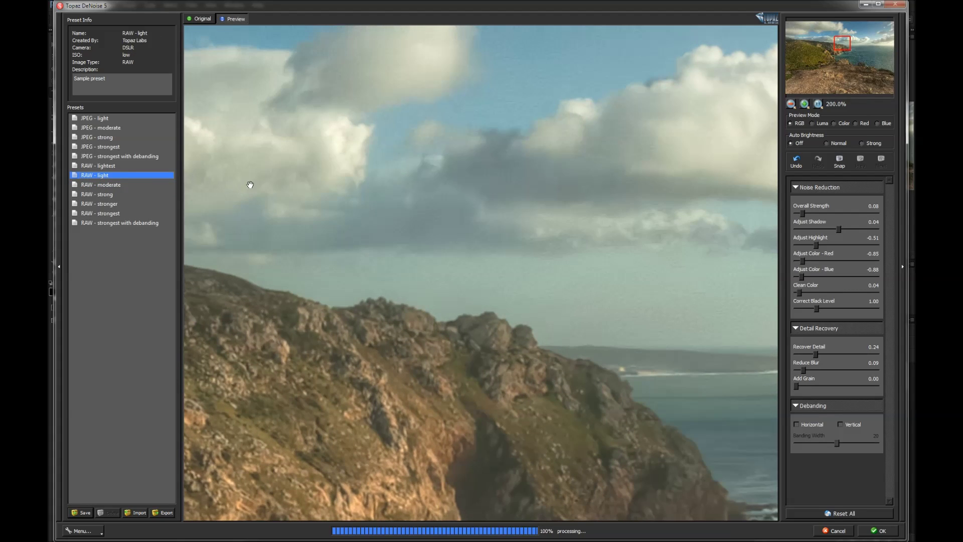
Set Overall Strength to 0.11 and Adjust Shadow to -0.62, checking the cliff preview, then apply
{"action": "left_click", "coordinate": [805, 215]}
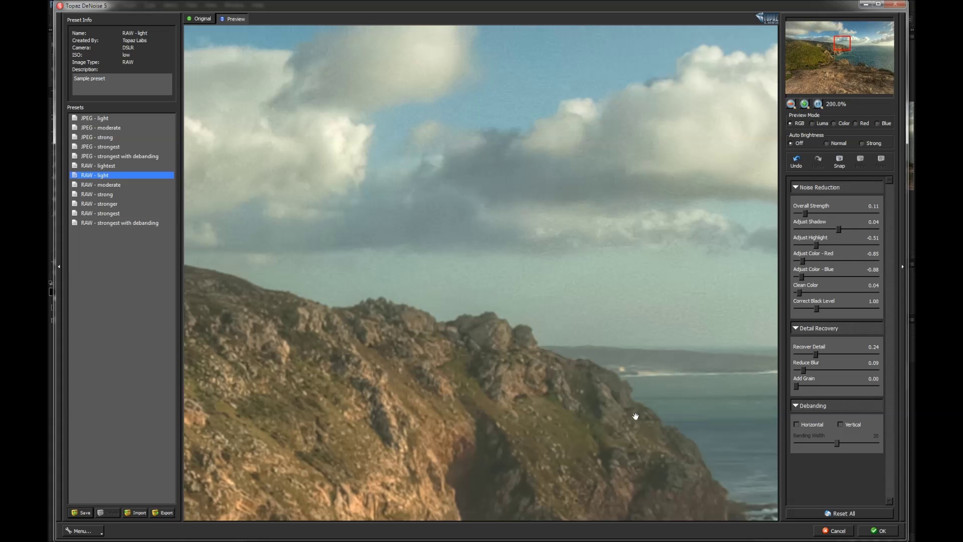
{"action": "left_click_drag", "start_coordinate": [587, 419], "coordinate": [569, 326]}
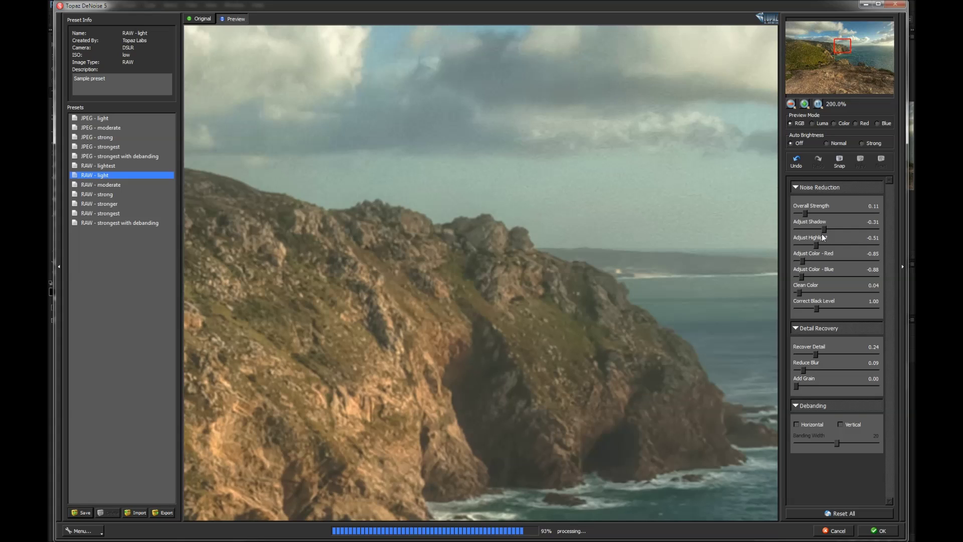
{"action": "left_click_drag", "start_coordinate": [822, 233], "coordinate": [819, 234]}
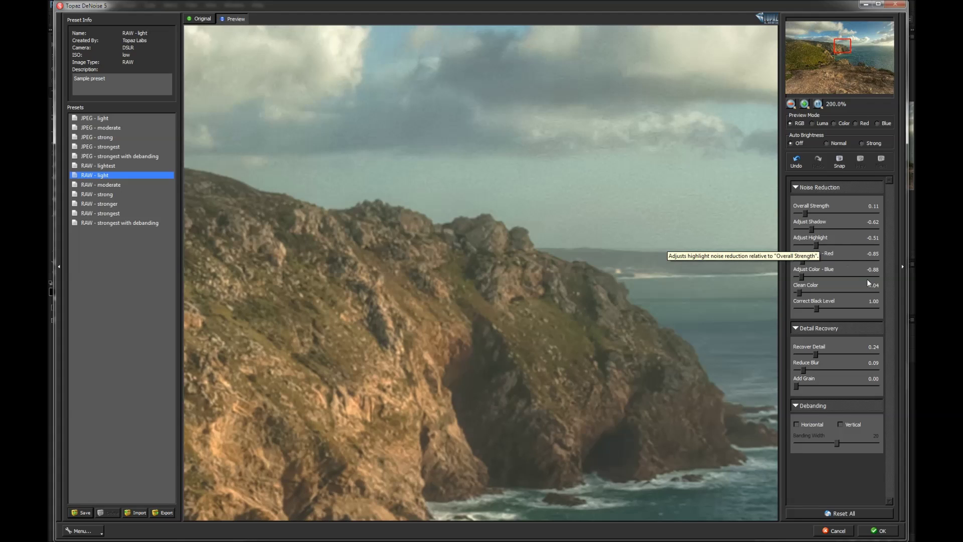
{"action": "left_click", "coordinate": [877, 530]}
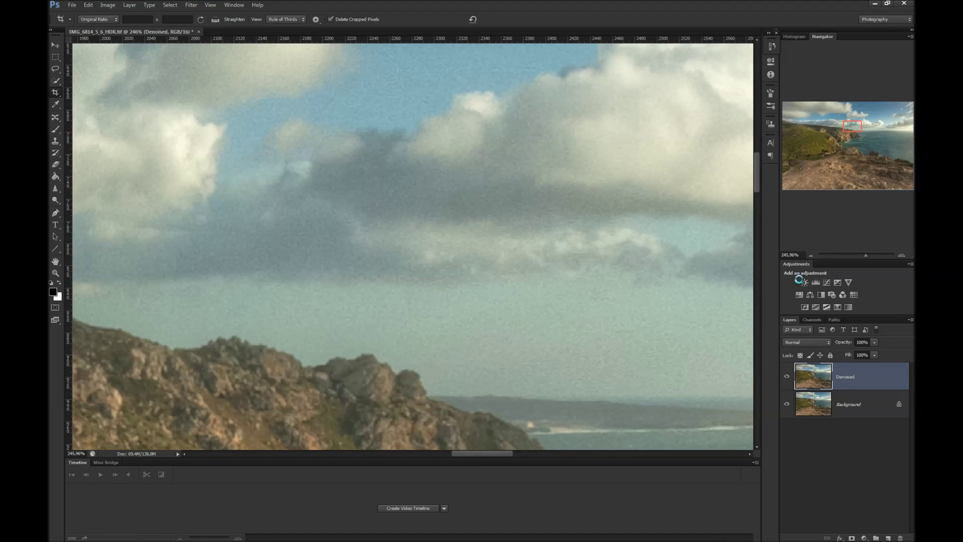
Zoom out to 25% to show the whole denoised photo, then duplicate the Denoised layer
{"action": "left_click", "coordinate": [795, 254]}
{"action": "type", "text": "25"}
{"action": "key", "text": "Return"}
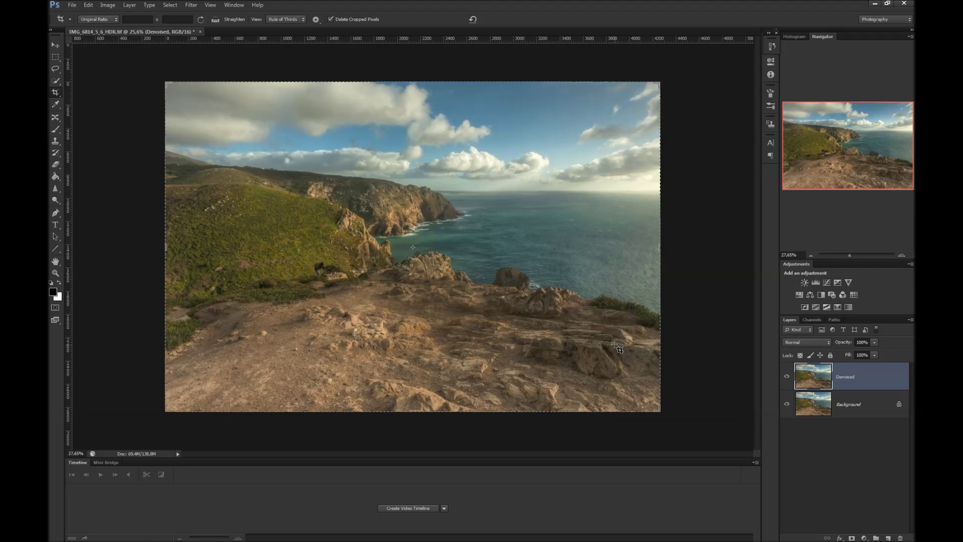
{"action": "scroll", "coordinate": [620, 350], "scroll_direction": "up", "scroll_amount": 1}
{"action": "scroll", "coordinate": [618, 354], "scroll_direction": "up", "scroll_amount": 1}
{"action": "scroll", "coordinate": [617, 362], "scroll_direction": "down", "scroll_amount": 1}
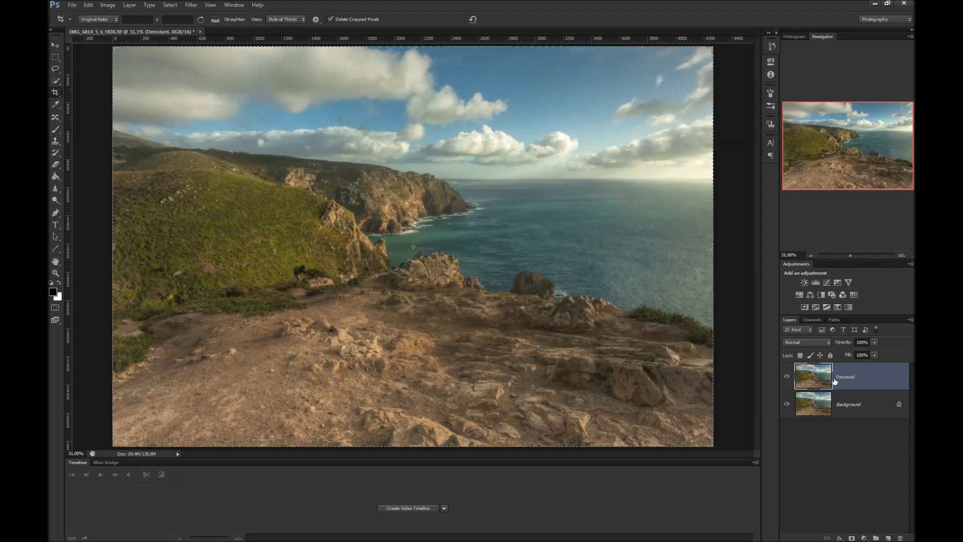
{"action": "key", "text": "ctrl+j"}
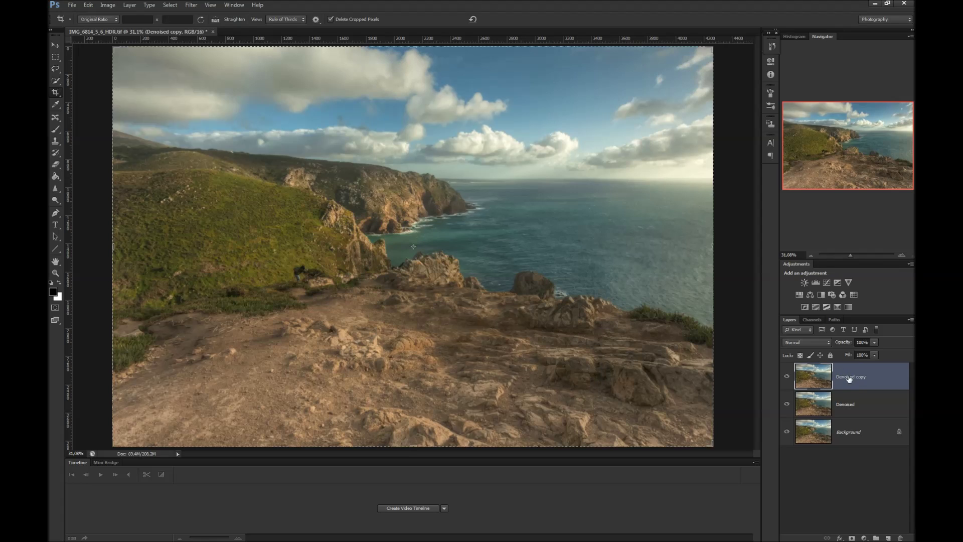
Rename the copied layer to Detailed and run Topaz Detail 3 on it
{"action": "double_click", "coordinate": [848, 377]}
{"action": "type", "text": "Detailed"}
{"action": "key", "text": "Return"}
{"action": "left_click", "coordinate": [191, 5]}
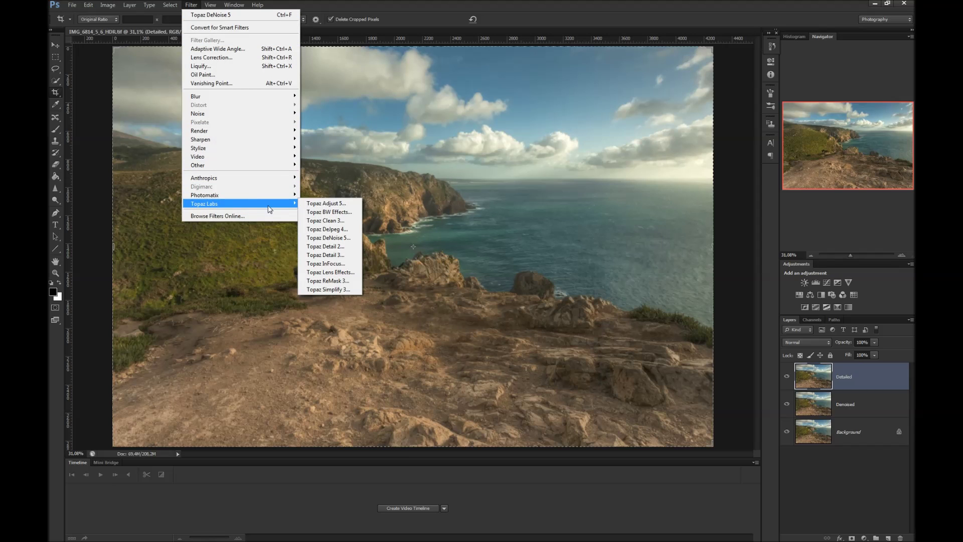
{"action": "mouse_move", "coordinate": [204, 203]}
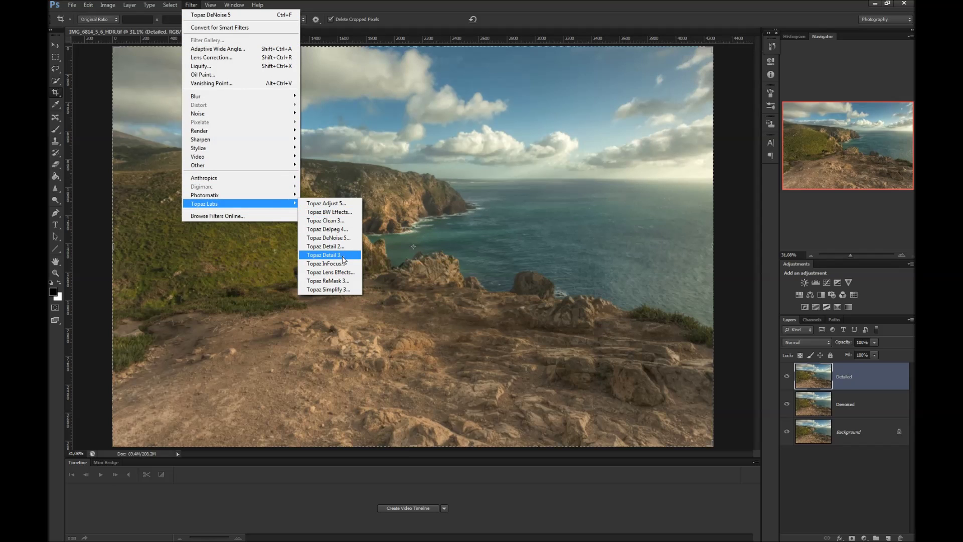
{"action": "left_click", "coordinate": [344, 257]}
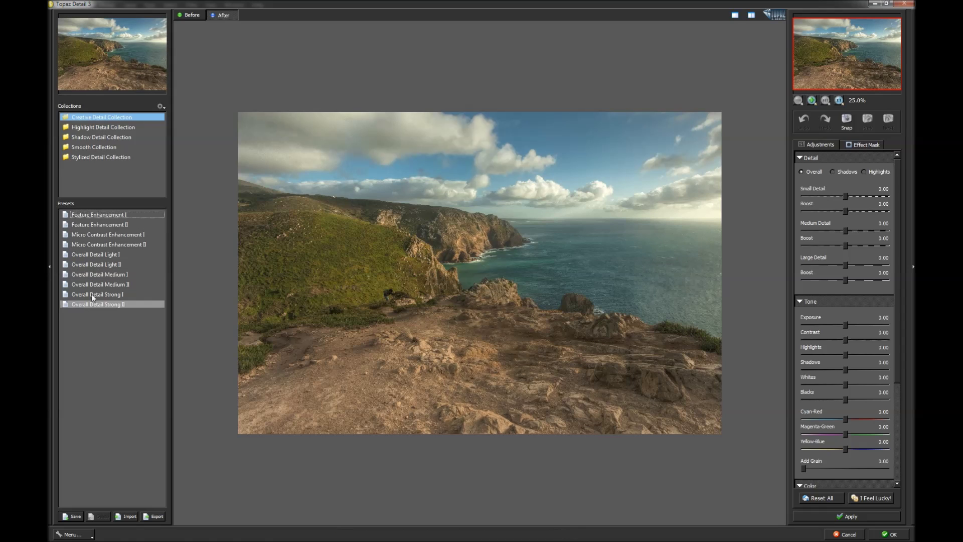
Compare the Overall Detail Light I and Medium I presets on an enlarged preview, checking the effect mask options
{"action": "left_click", "coordinate": [105, 252]}
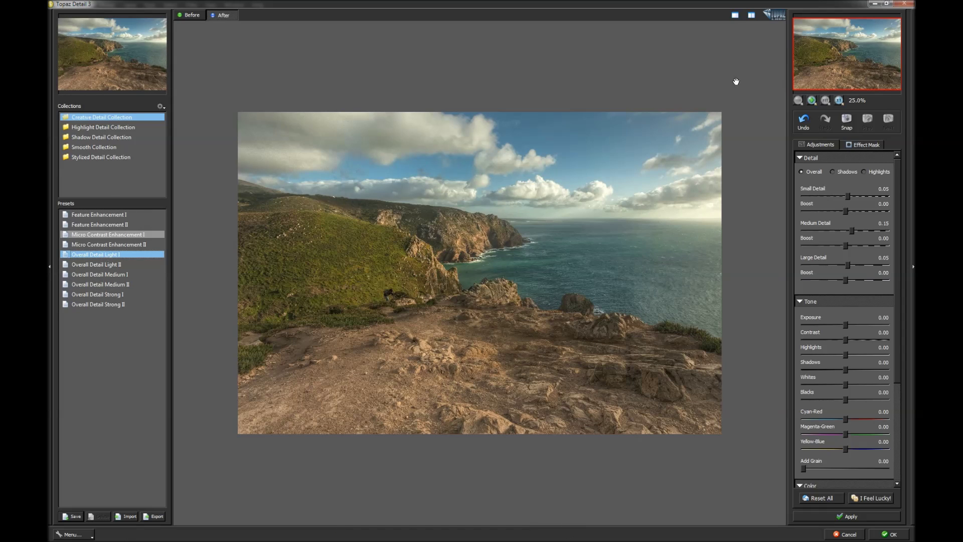
{"action": "left_click", "coordinate": [812, 101]}
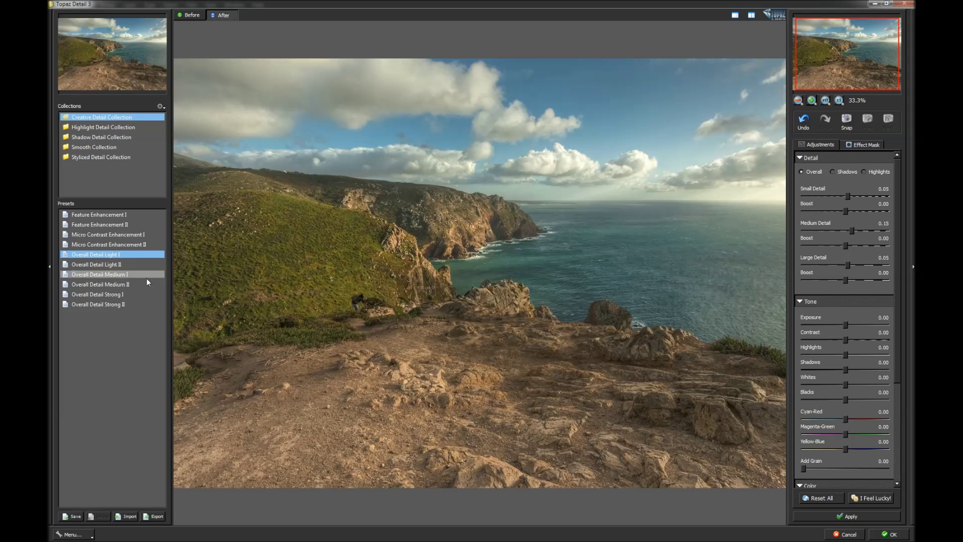
{"action": "left_click", "coordinate": [119, 275]}
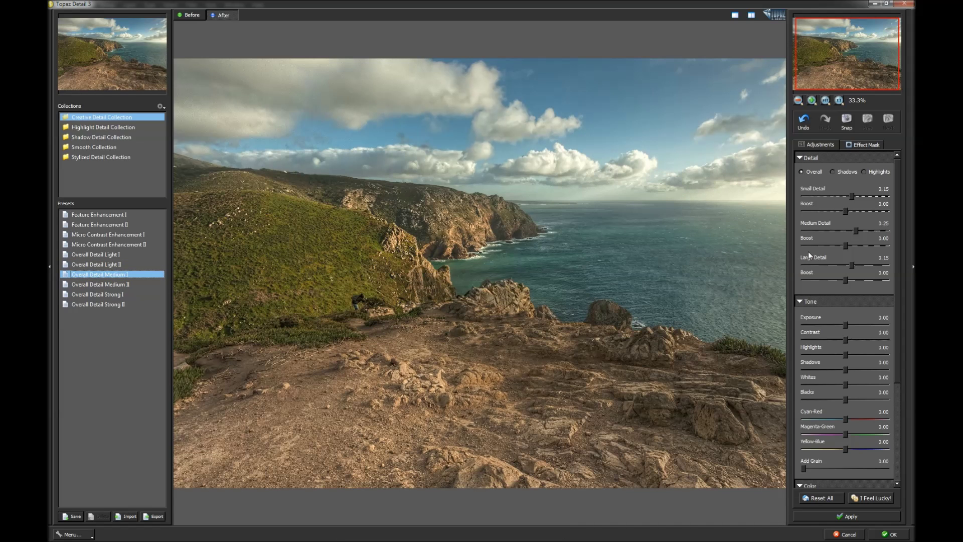
{"action": "left_click", "coordinate": [863, 146]}
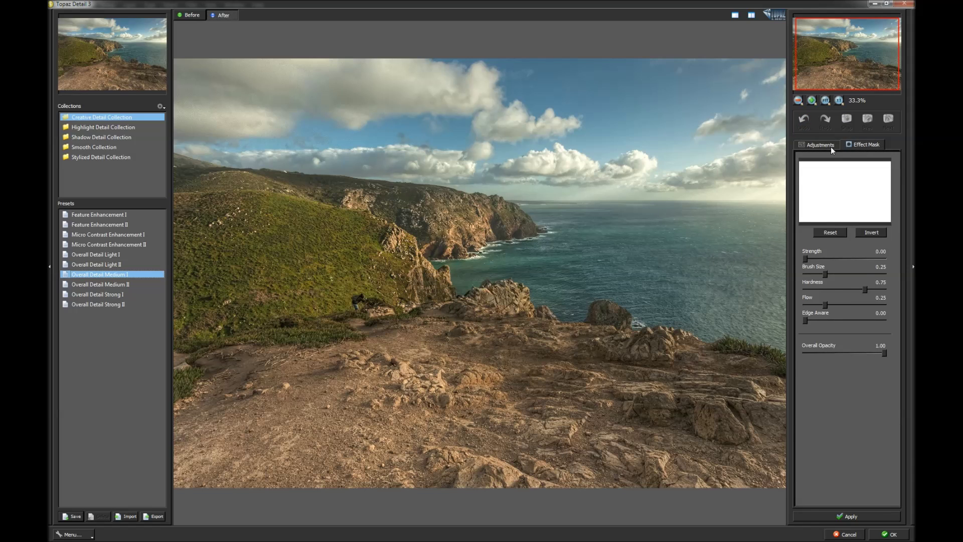
{"action": "left_click", "coordinate": [829, 146]}
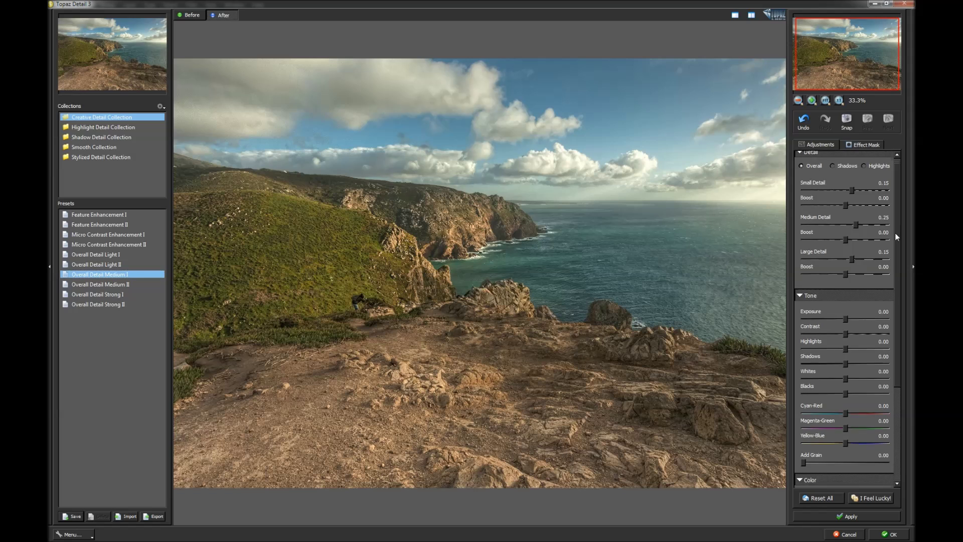
{"action": "mouse_move", "coordinate": [895, 233]}
{"action": "left_mouse_down"}
{"action": "mouse_move", "coordinate": [895, 341]}
{"action": "mouse_move", "coordinate": [904, 204]}
{"action": "left_mouse_up"}
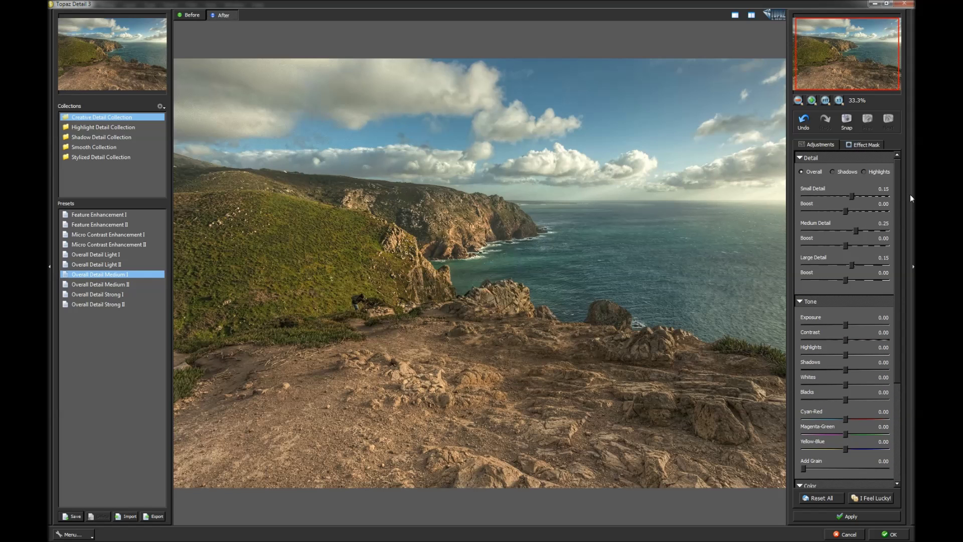
{"action": "left_click", "coordinate": [855, 146]}
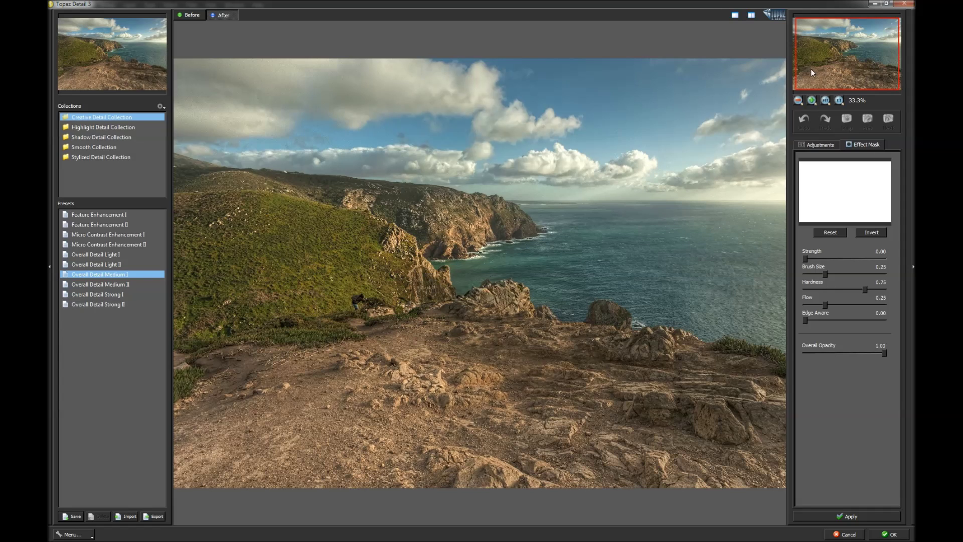
{"action": "left_click", "coordinate": [817, 145]}
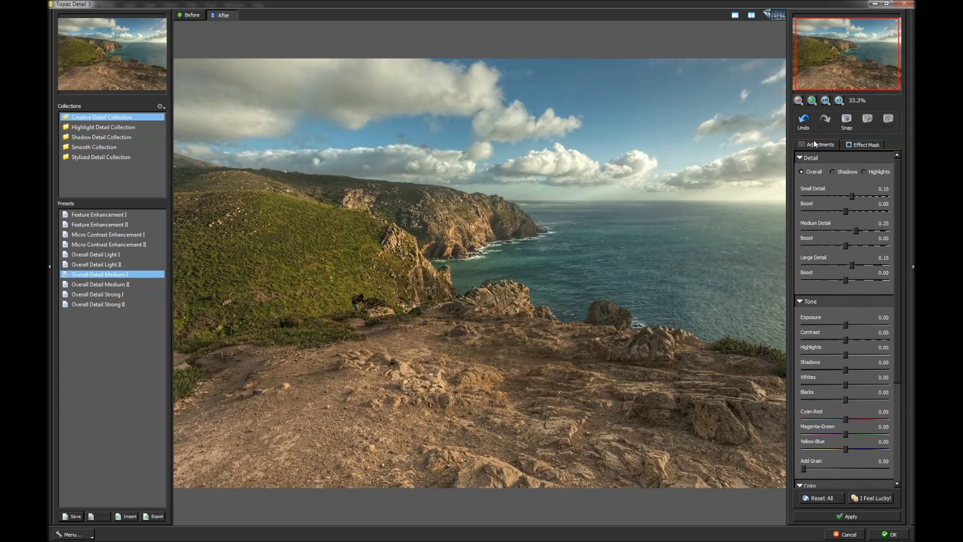
Try Light I, Light II and Strong I, then apply Overall Detail Light II
{"action": "left_click", "coordinate": [90, 256]}
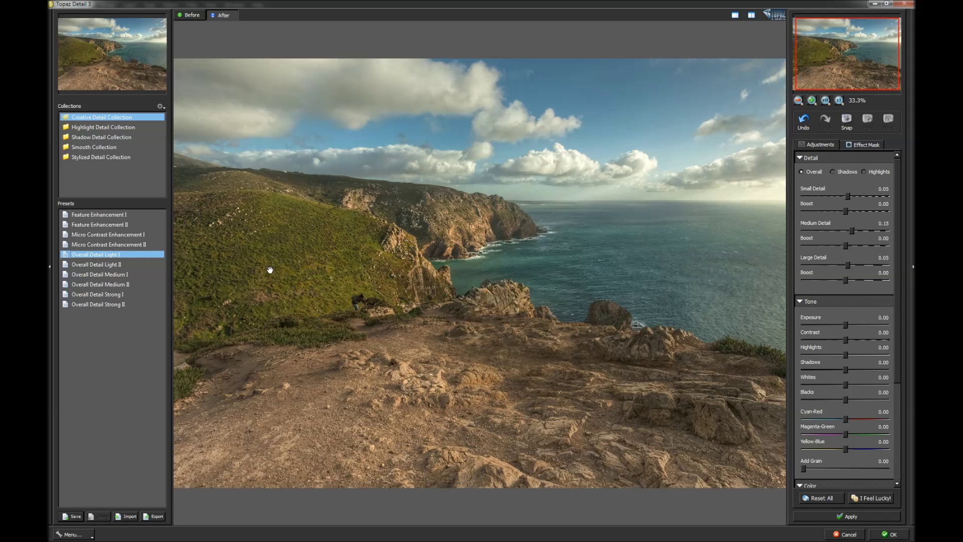
{"action": "left_click", "coordinate": [98, 267]}
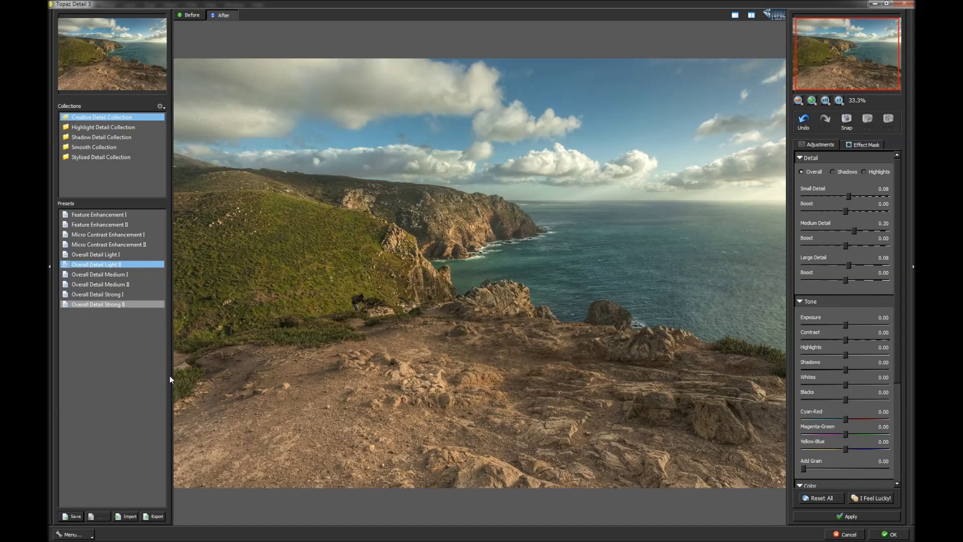
{"action": "left_click", "coordinate": [93, 294]}
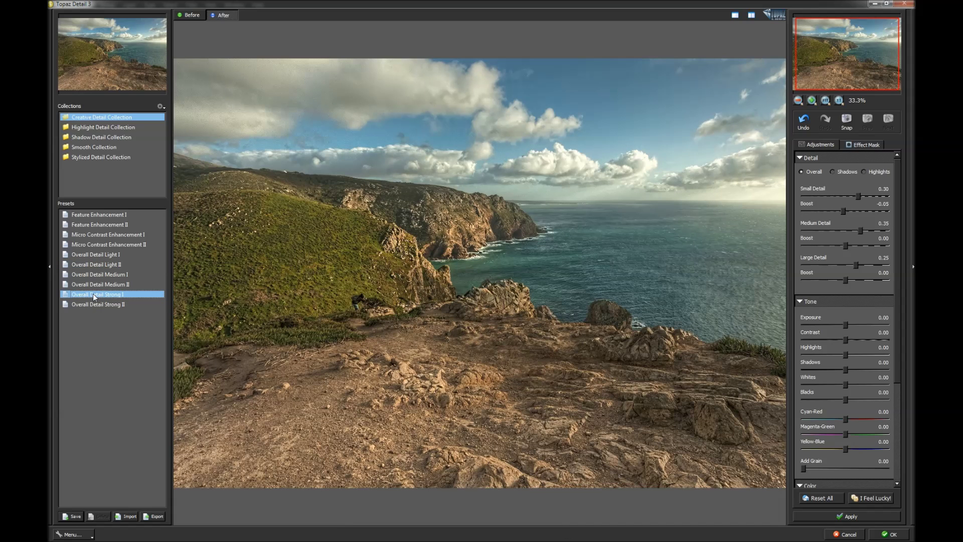
{"action": "left_click", "coordinate": [100, 264]}
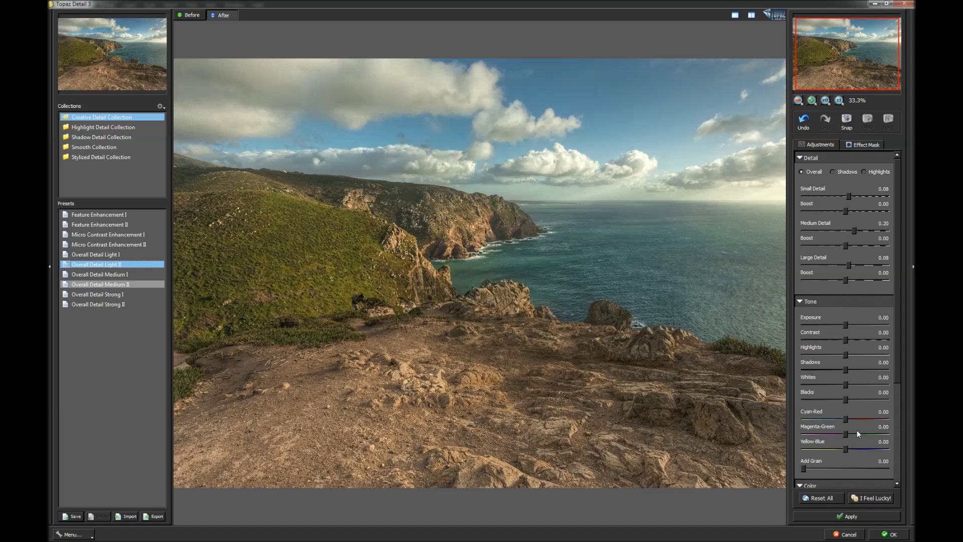
{"action": "left_click", "coordinate": [885, 535]}
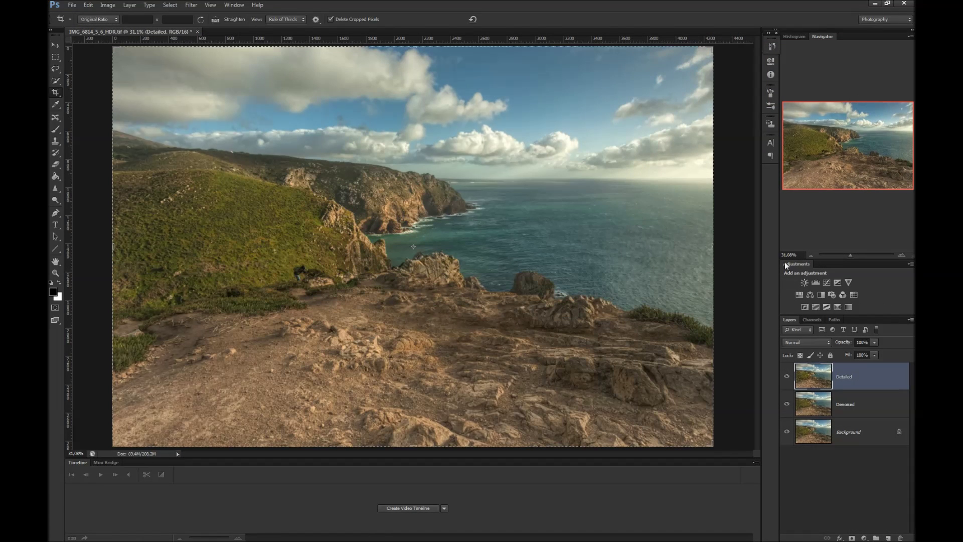
Zoom to 33.333% and toggle the Detailed layer's visibility to compare before and after
{"action": "left_click", "coordinate": [788, 255]}
{"action": "type", "text": "33.333"}
{"action": "key", "text": "Return"}
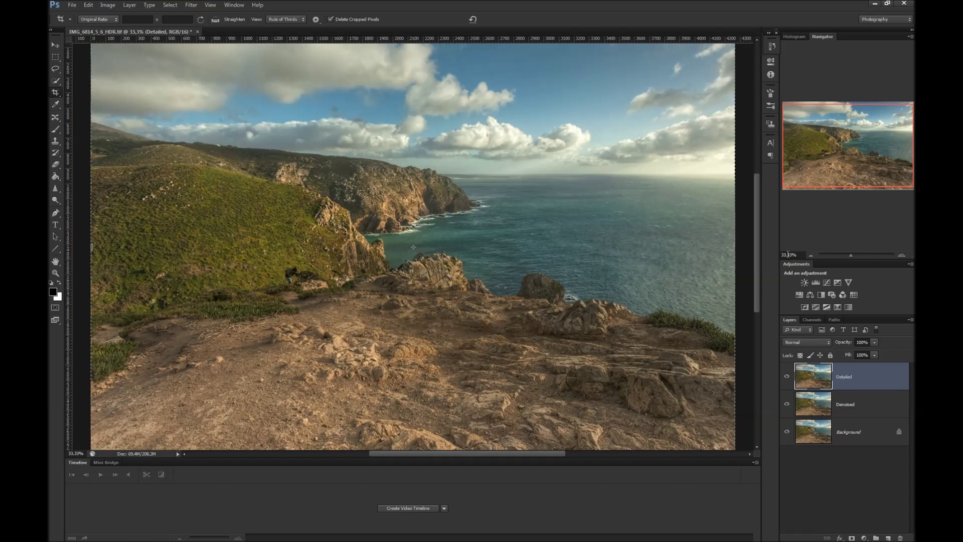
{"action": "left_click", "coordinate": [786, 376]}
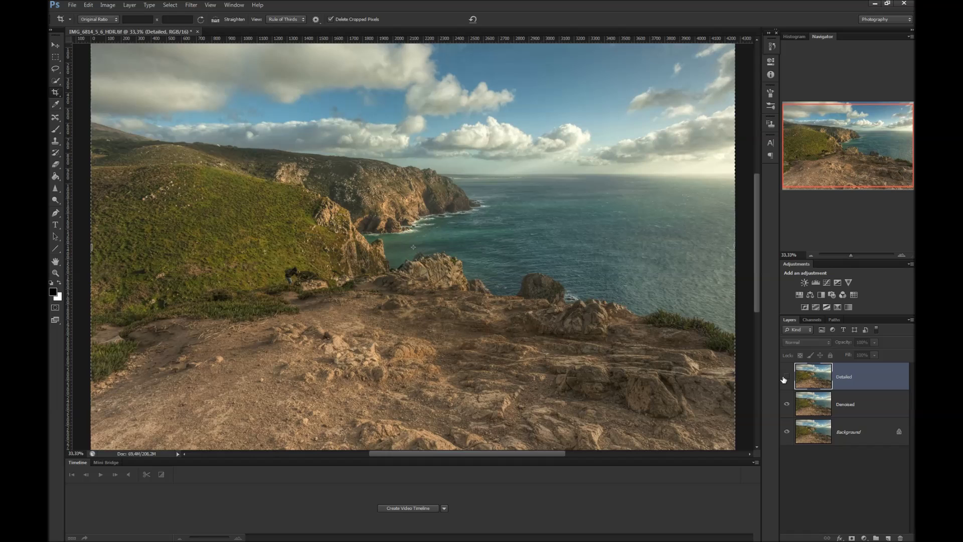
{"action": "left_click", "coordinate": [785, 378]}
{"action": "left_click", "coordinate": [784, 378]}
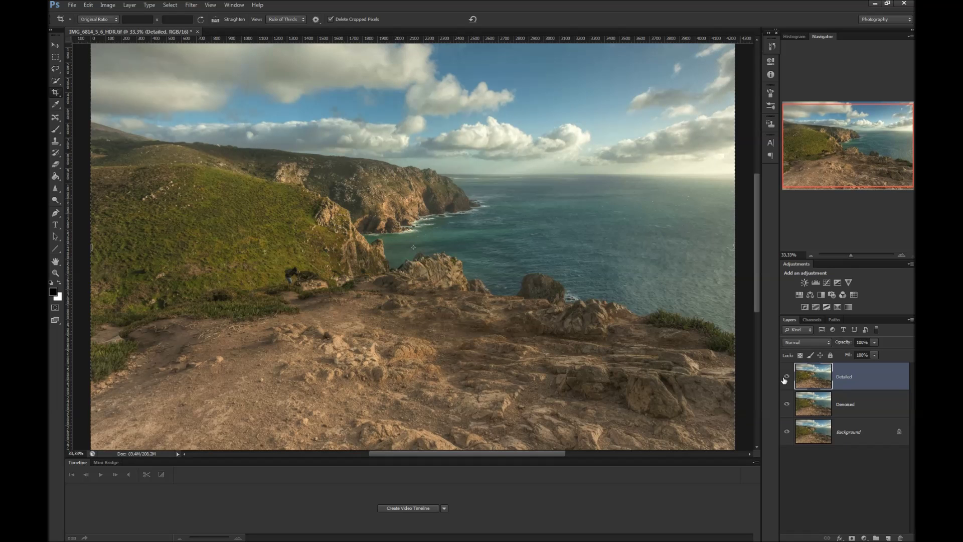
{"action": "left_click", "coordinate": [784, 378]}
Duplicate the Detailed layer, rename the copy Adjusted, and launch Topaz Adjust 5 on it
{"action": "key", "text": "ctrl+j"}
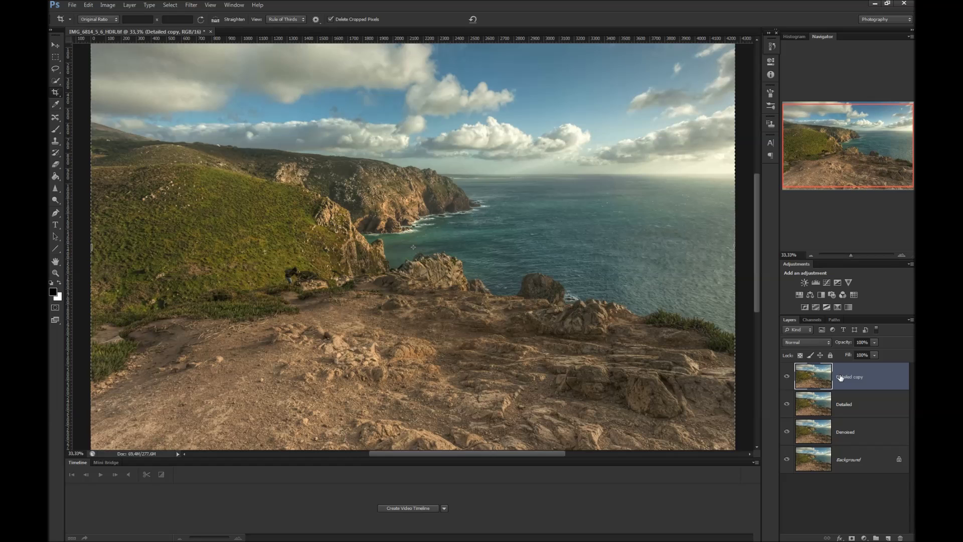
{"action": "double_click", "coordinate": [840, 377]}
{"action": "type", "text": "Adjusted"}
{"action": "key", "text": "Return"}
{"action": "left_click", "coordinate": [198, 5]}
{"action": "mouse_move", "coordinate": [226, 203]}
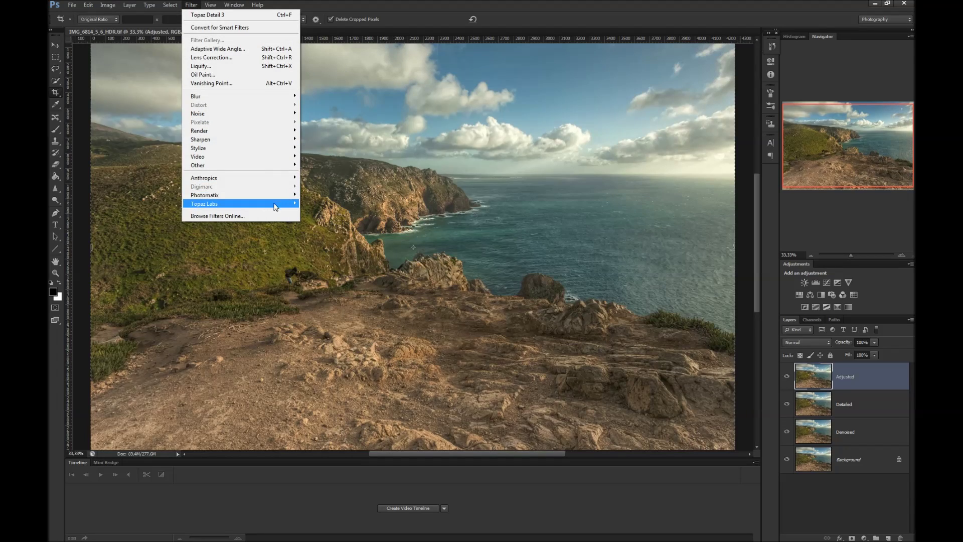
{"action": "left_click", "coordinate": [312, 204]}
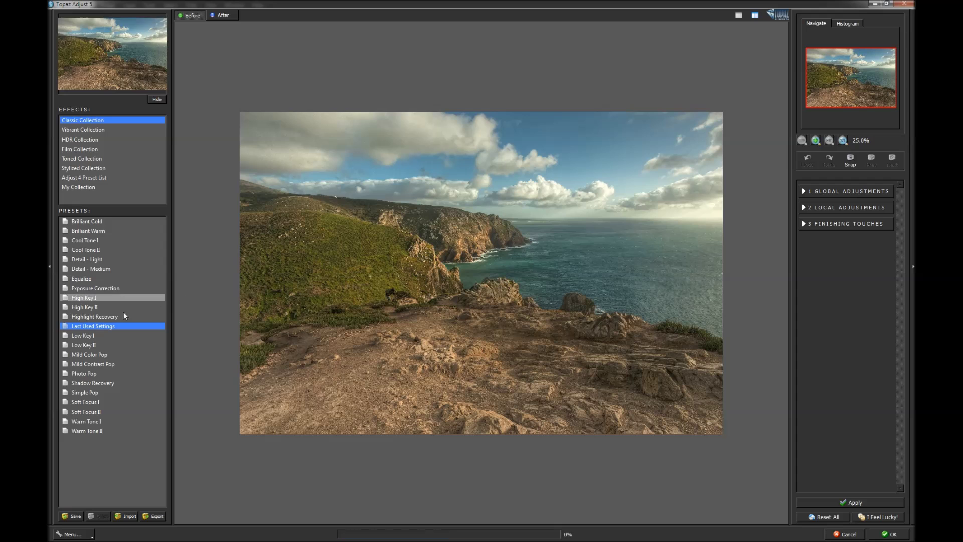
Load Last Used Settings and tune Adaptive Exposure to 5 regions with 0.08 highlight protection
{"action": "left_click", "coordinate": [107, 326]}
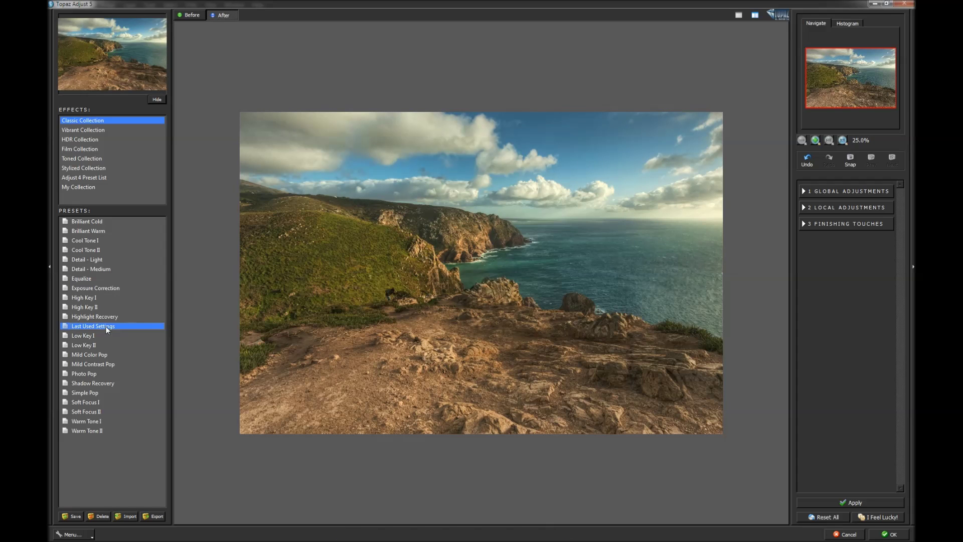
{"action": "left_click", "coordinate": [804, 191]}
{"action": "left_click", "coordinate": [810, 206]}
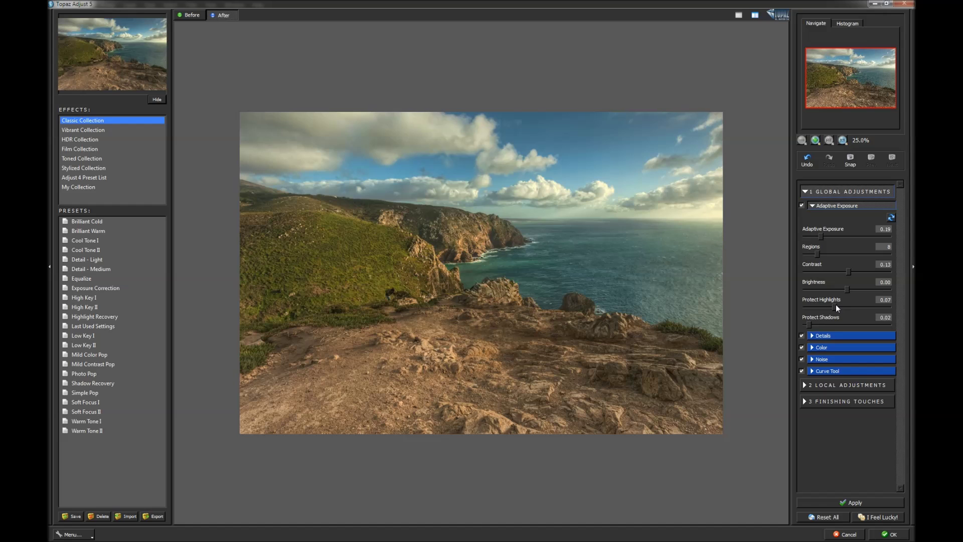
{"action": "left_click_drag", "start_coordinate": [836, 305], "coordinate": [841, 306]}
{"action": "left_click_drag", "start_coordinate": [812, 254], "coordinate": [811, 254]}
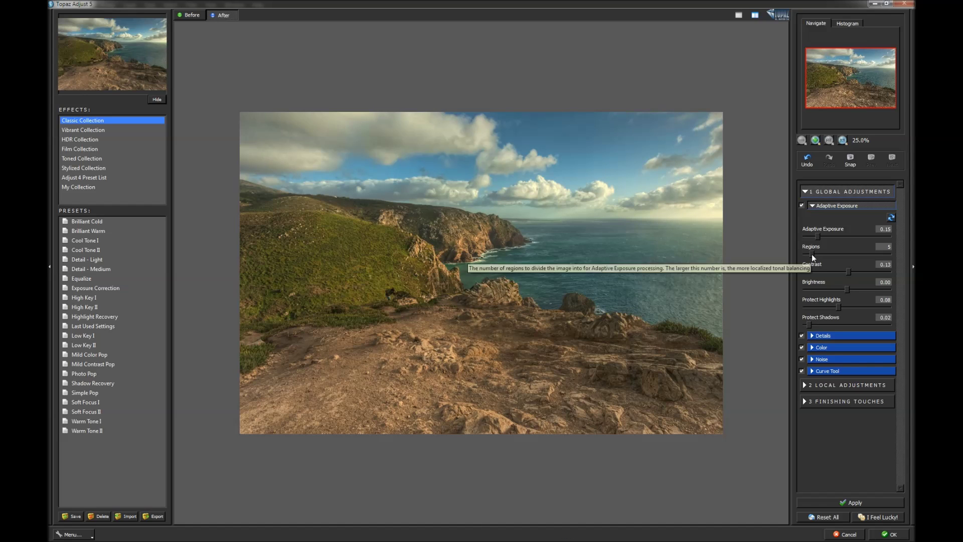
{"action": "left_click", "coordinate": [811, 206]}
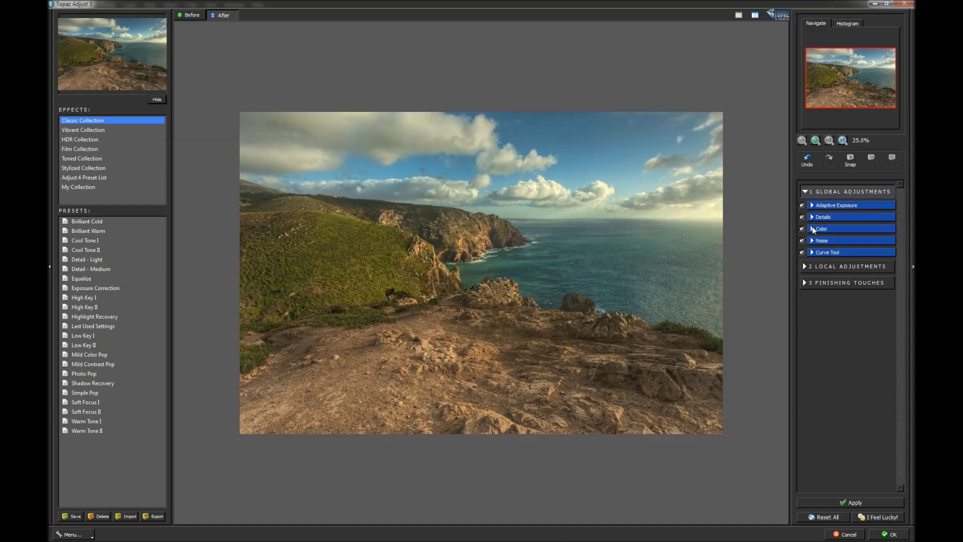
Choose the Light Contrast preset curve in the Curve Tool
{"action": "left_click", "coordinate": [812, 230]}
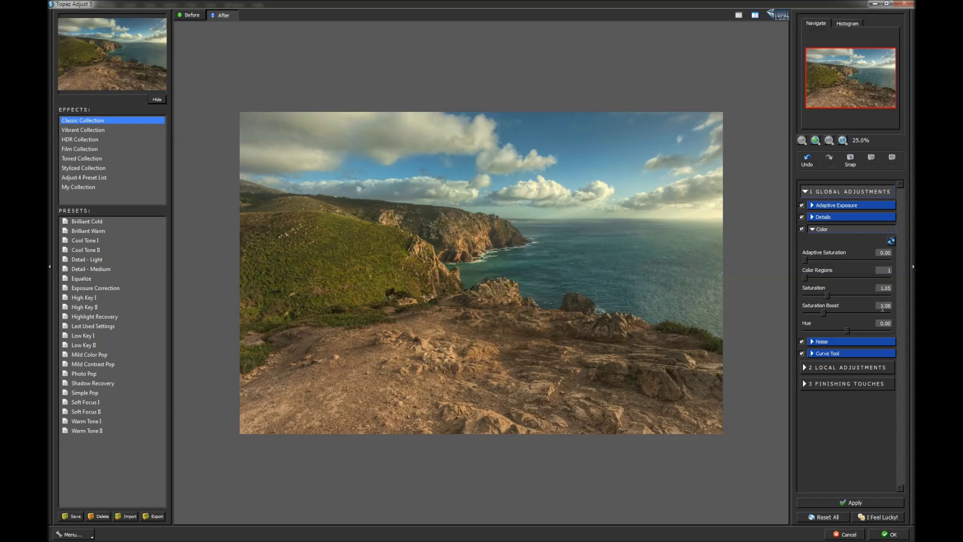
{"action": "left_click", "coordinate": [811, 230]}
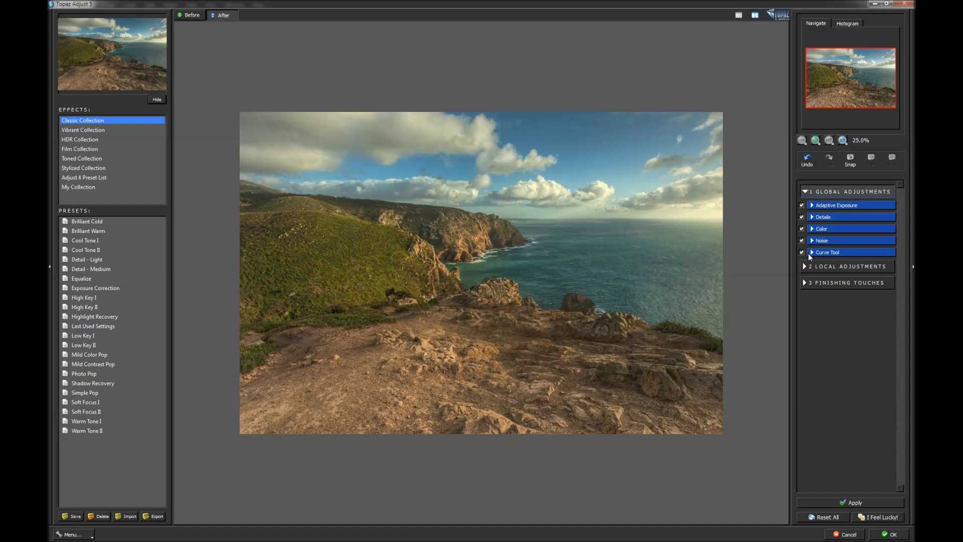
{"action": "left_click", "coordinate": [811, 253]}
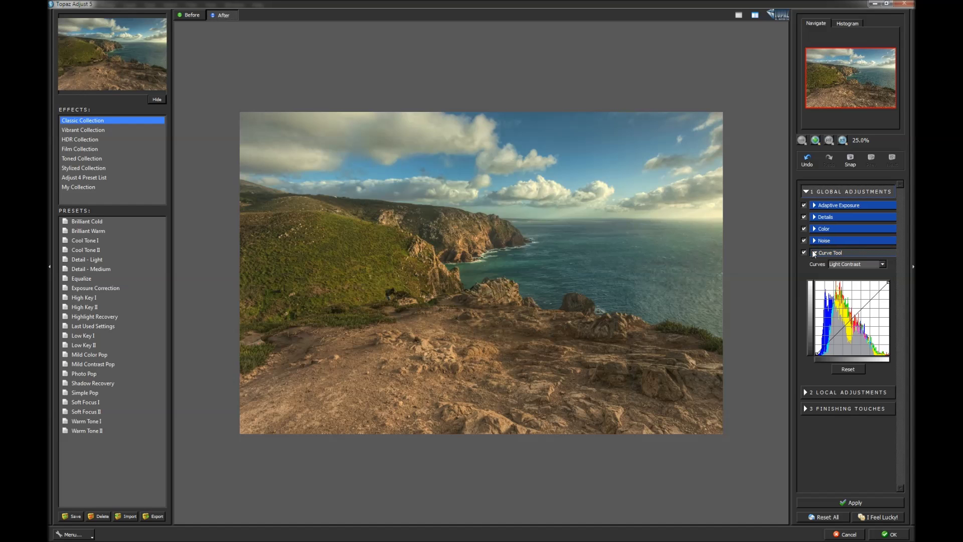
{"action": "left_click", "coordinate": [834, 264]}
{"action": "left_click", "coordinate": [853, 291]}
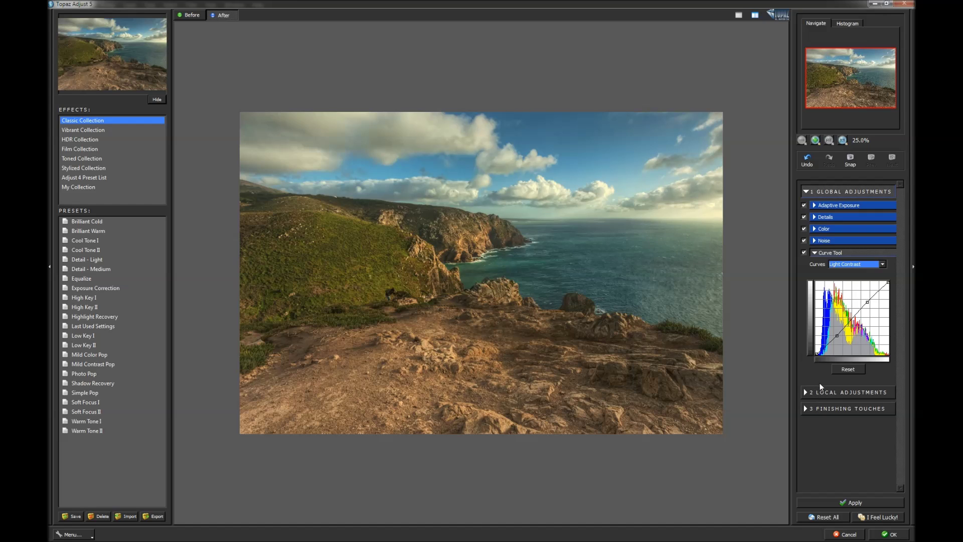
Check Local Adjustments and Finishing Touches, then apply the Topaz adjustment to the image
{"action": "left_click", "coordinate": [807, 394]}
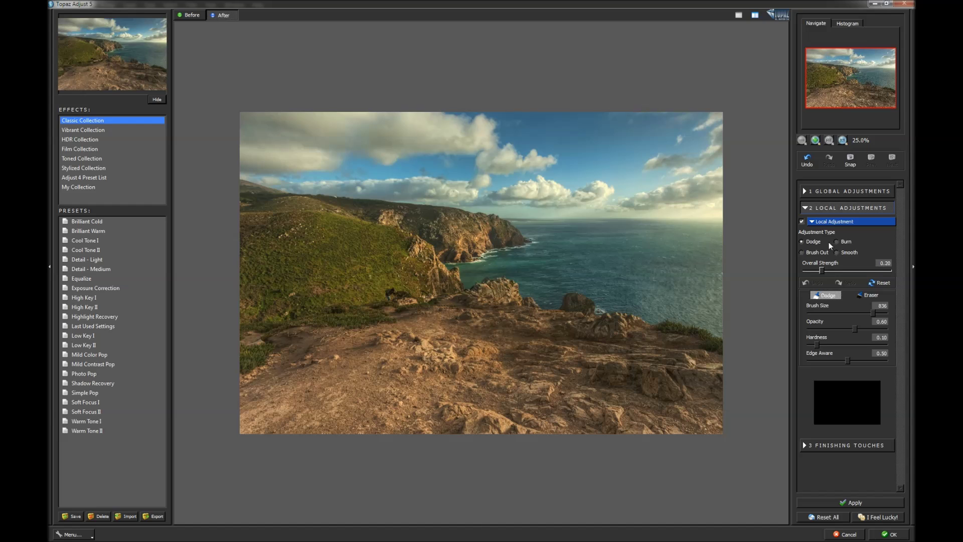
{"action": "left_click", "coordinate": [806, 208]}
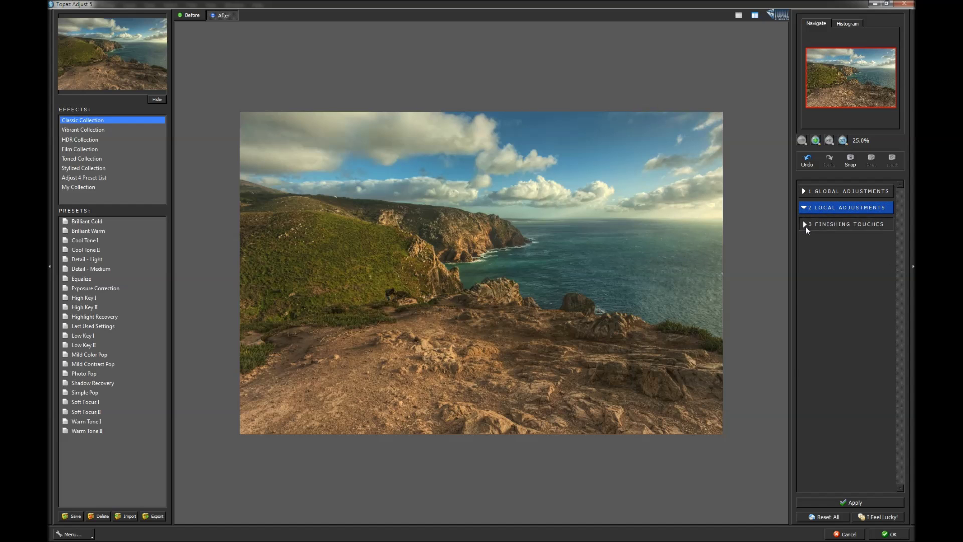
{"action": "left_click", "coordinate": [804, 225]}
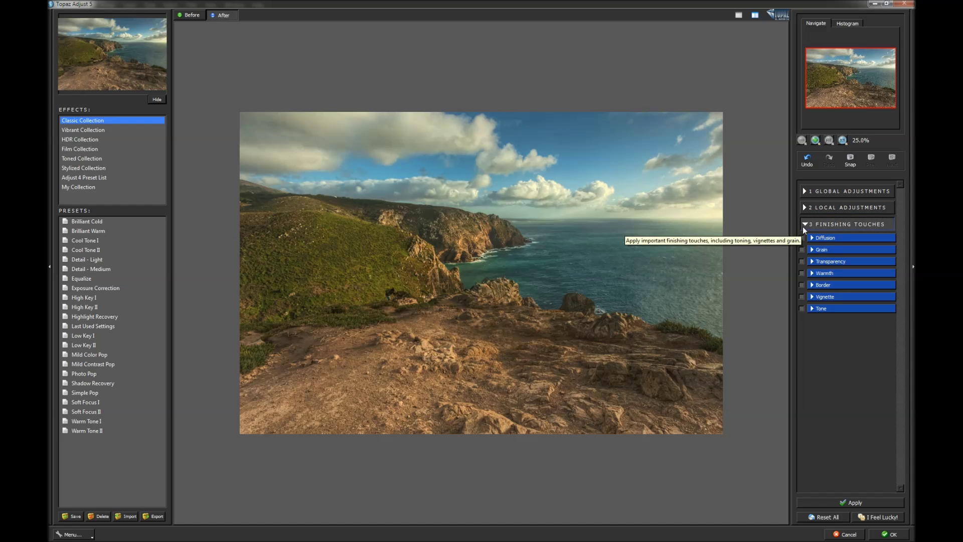
{"action": "left_click", "coordinate": [802, 227]}
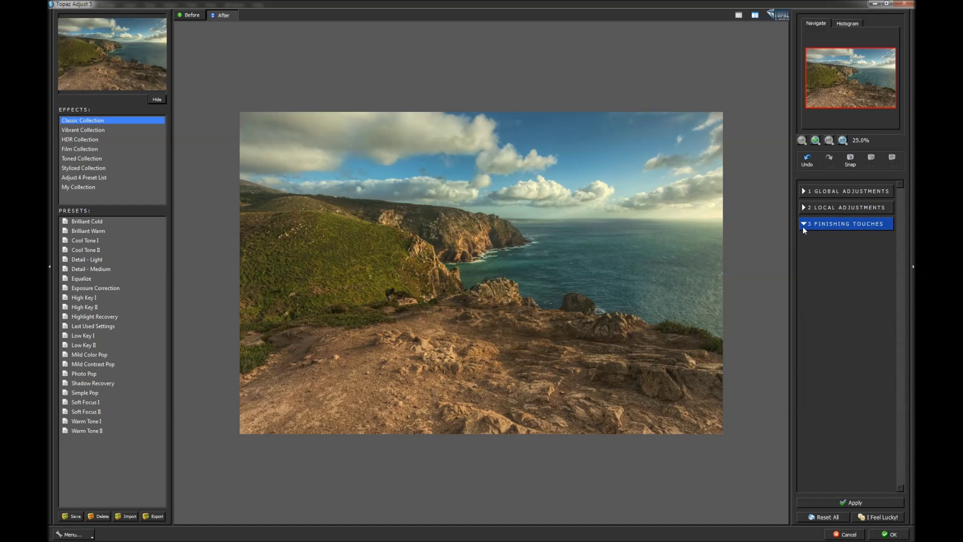
{"action": "left_click", "coordinate": [885, 536]}
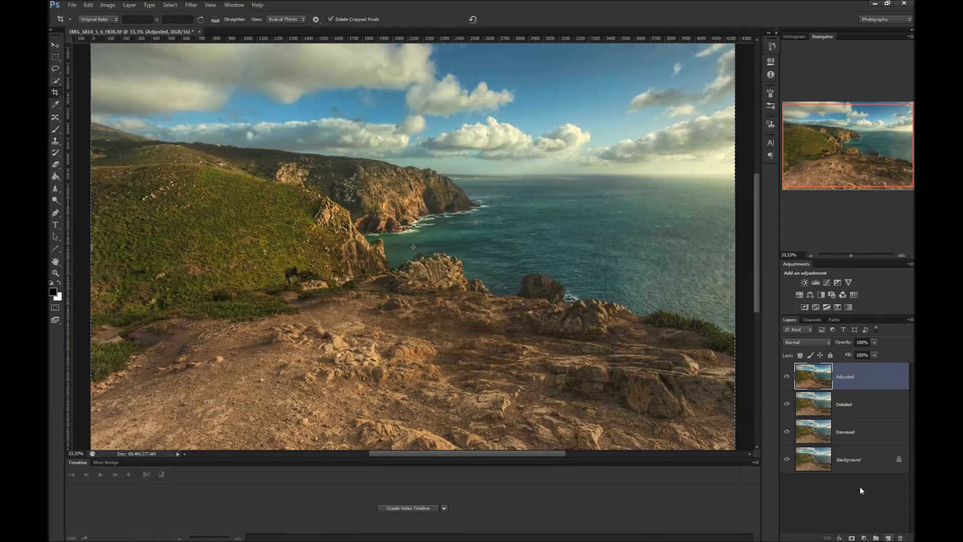
Duplicate the Adjusted layer with Ctrl+J and name the copy 'Sharpened'
{"action": "key", "text": "ctrl+j"}
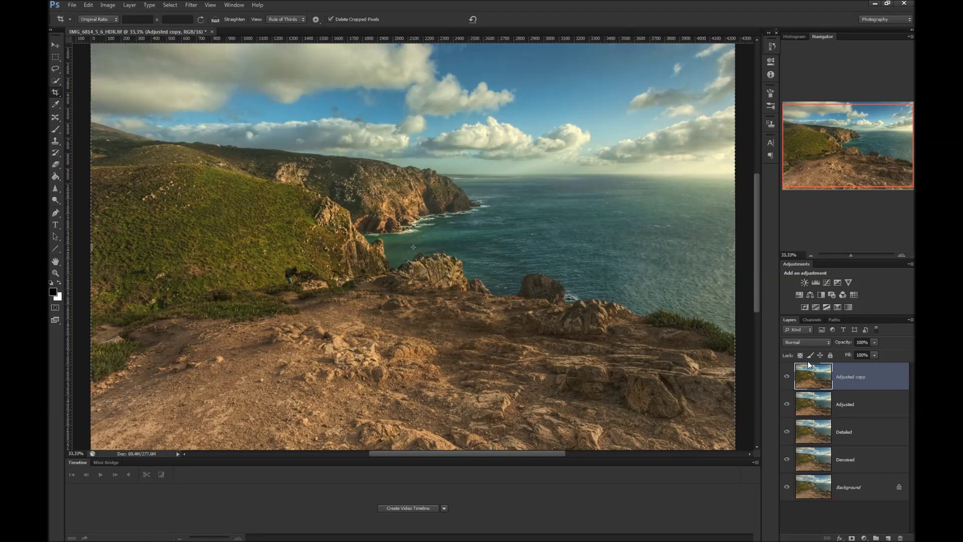
{"action": "double_click", "coordinate": [856, 376]}
{"action": "type", "text": "Sharpe"}
{"action": "type", "text": "ned"}
{"action": "key", "text": "Return"}
Zoom the canvas to 50% in the Navigator
{"action": "left_click", "coordinate": [788, 255]}
{"action": "type", "text": "50"}
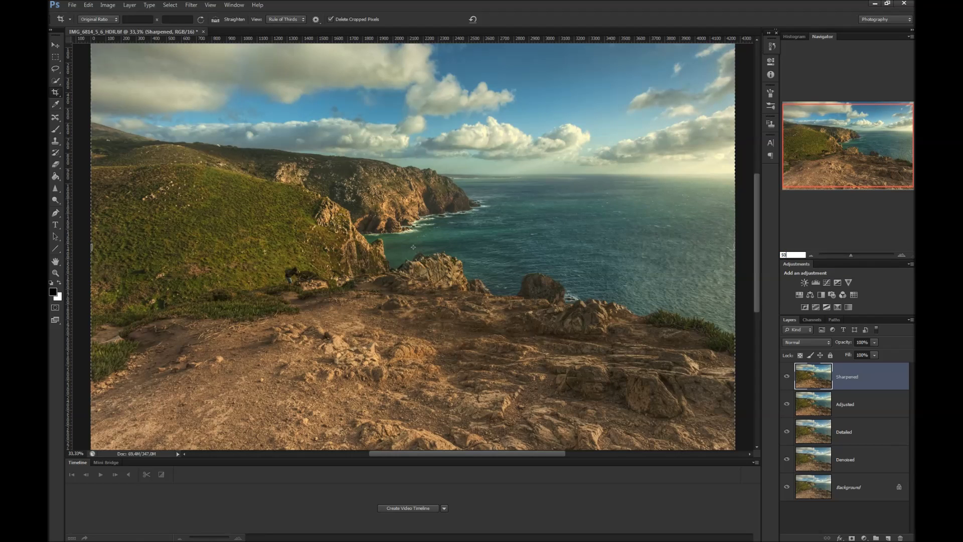
{"action": "key", "text": "Return"}
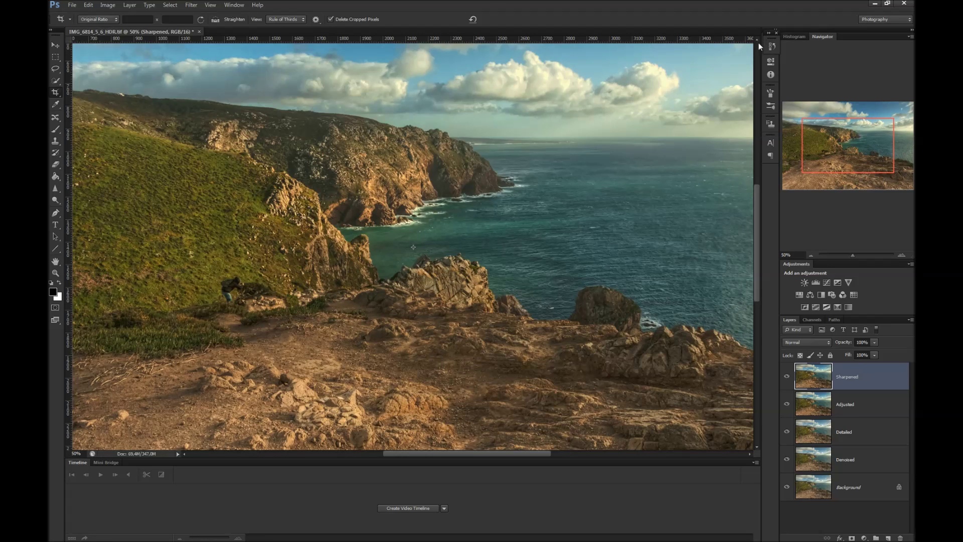
{"action": "left_click", "coordinate": [191, 6]}
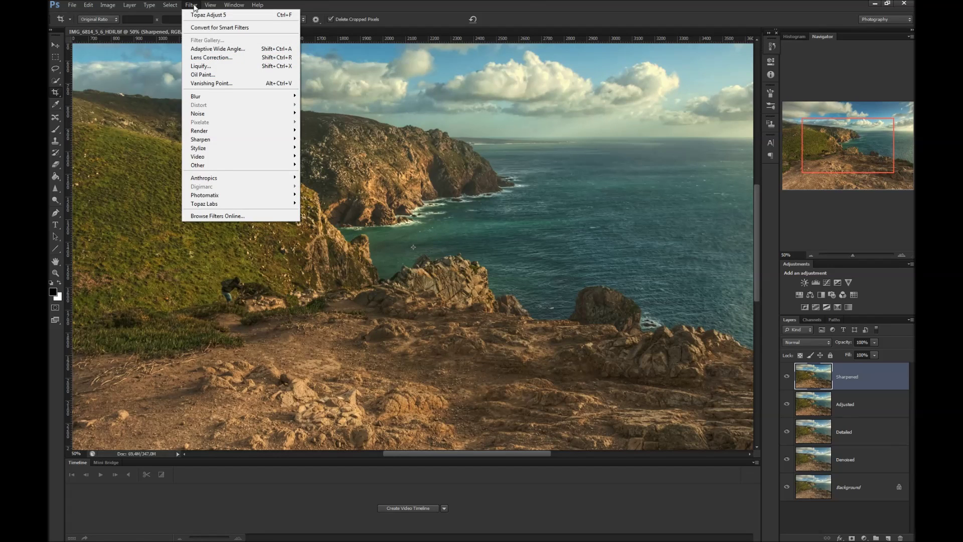
{"action": "mouse_move", "coordinate": [200, 140]}
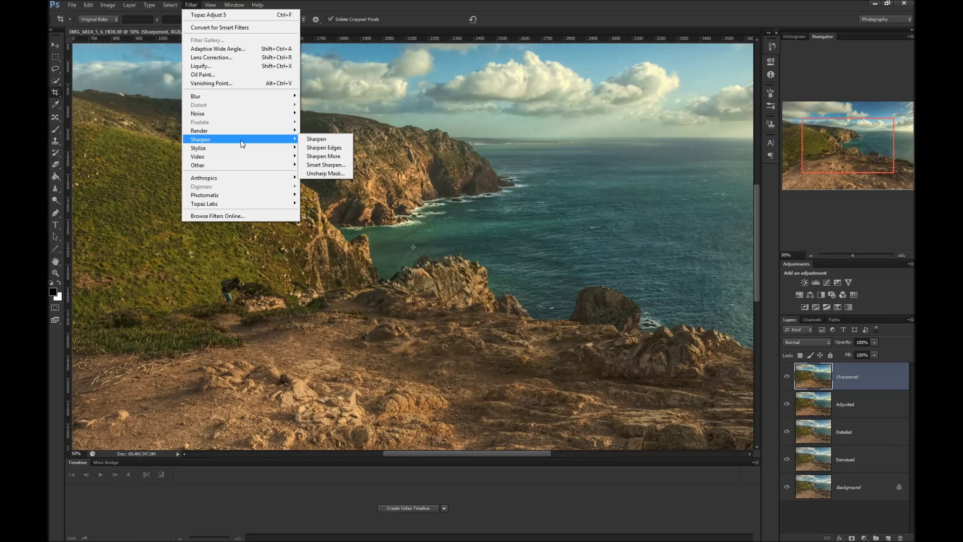
Apply Unsharp Mask with 145% amount and 1.2-pixel radius to the Sharpened layer
{"action": "left_click", "coordinate": [326, 174]}
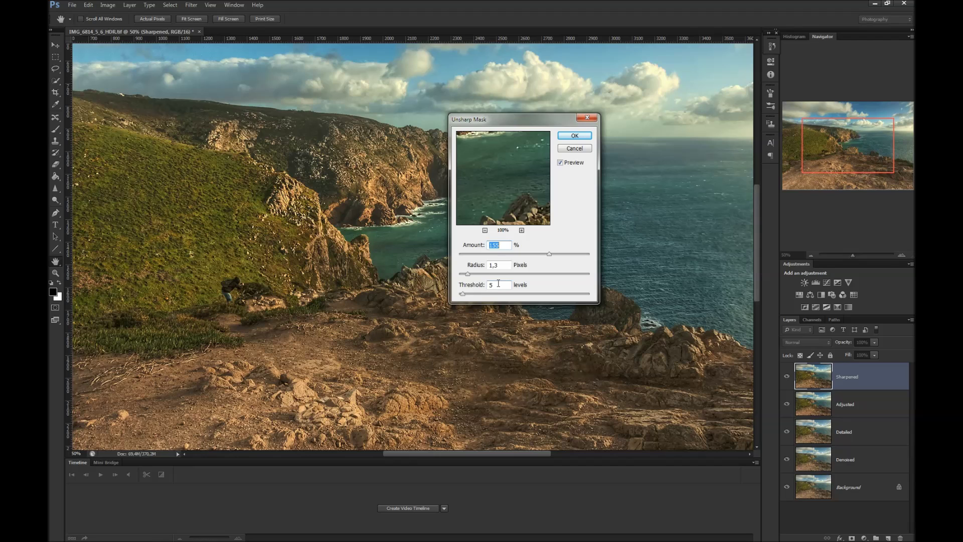
{"action": "left_click", "coordinate": [504, 265]}
{"action": "key", "text": "BackSpace"}
{"action": "type", "text": "2"}
{"action": "key", "text": "BackSpace"}
{"action": "type", "text": "2"}
{"action": "key", "text": "shift+Tab"}
{"action": "type", "text": "14"}
{"action": "type", "text": "5"}
{"action": "left_click", "coordinate": [577, 135]}
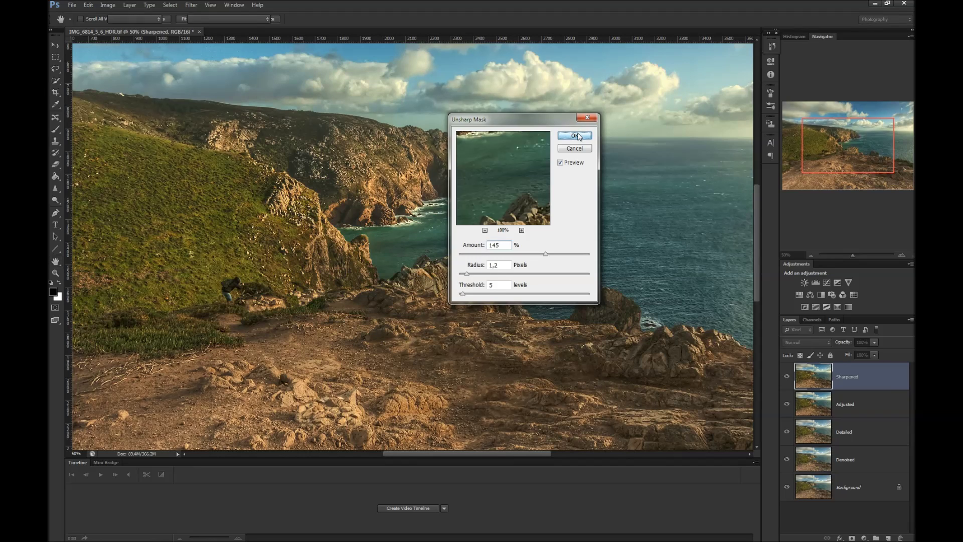
{"action": "left_click", "coordinate": [798, 254]}
Zoom out to 25% and toggle the Sharpened layer off and on to compare
{"action": "type", "text": "25"}
{"action": "key", "text": "Return"}
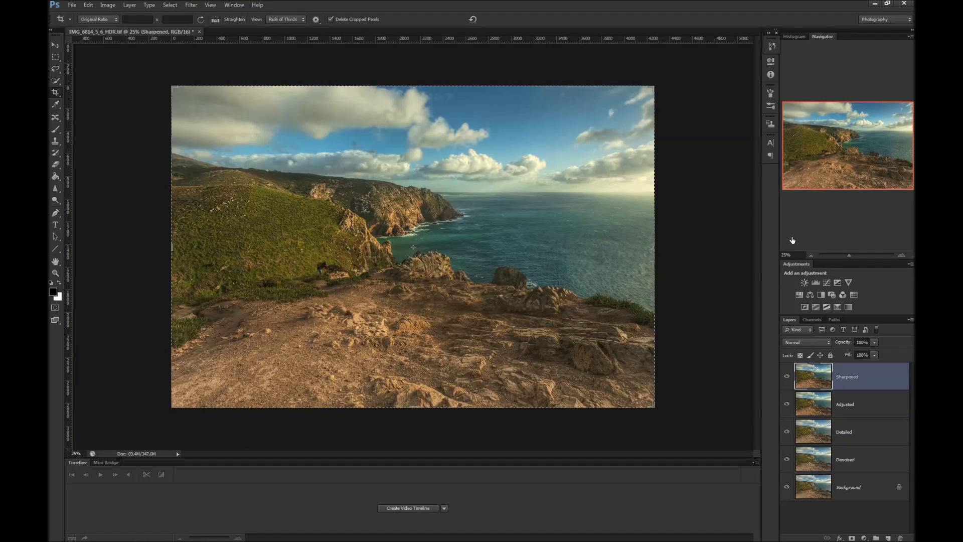
{"action": "left_click", "coordinate": [787, 377]}
{"action": "left_click", "coordinate": [787, 376]}
{"action": "left_click", "coordinate": [71, 7]}
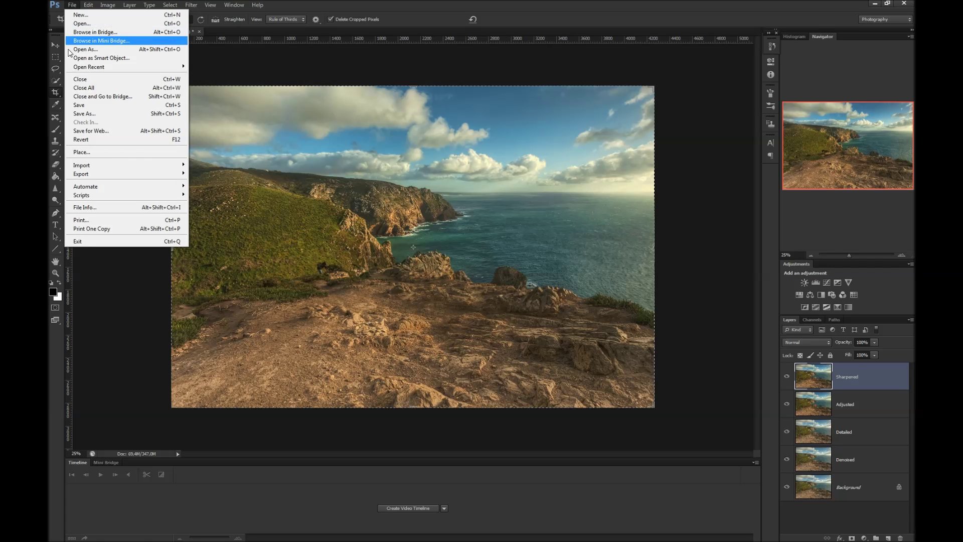
Save As with the file name d:\final_workflow.jpg
{"action": "left_click", "coordinate": [105, 114]}
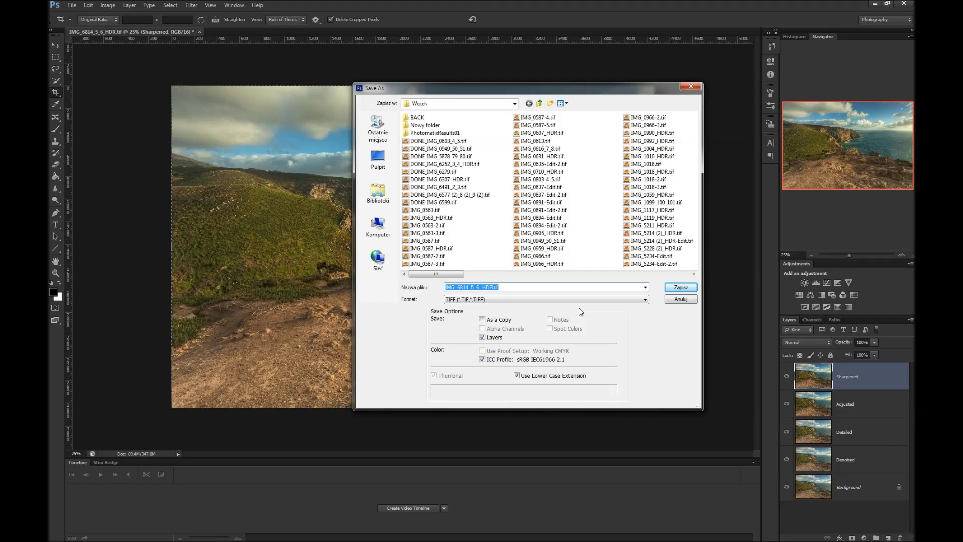
{"action": "type", "text": "d"}
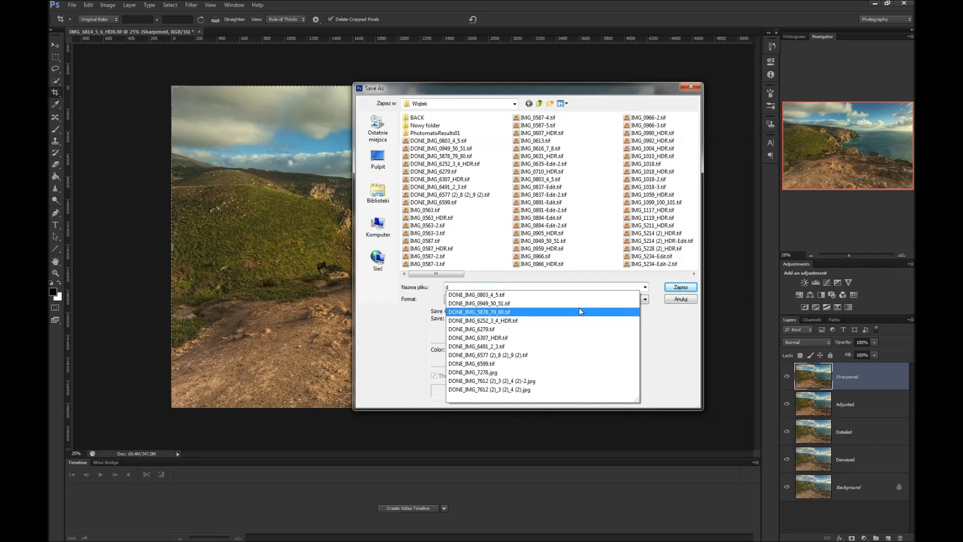
{"action": "type", "text": ":\\"}
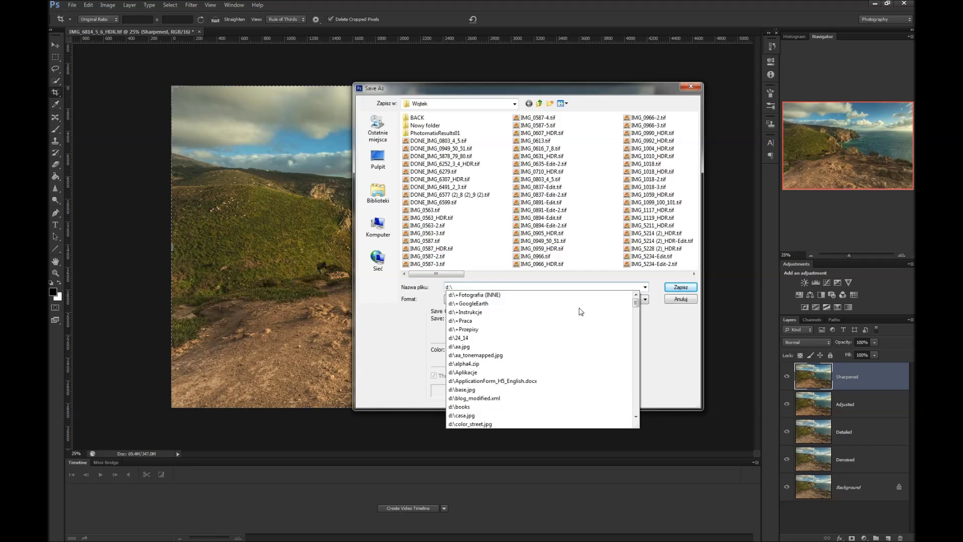
{"action": "type", "text": "fin"}
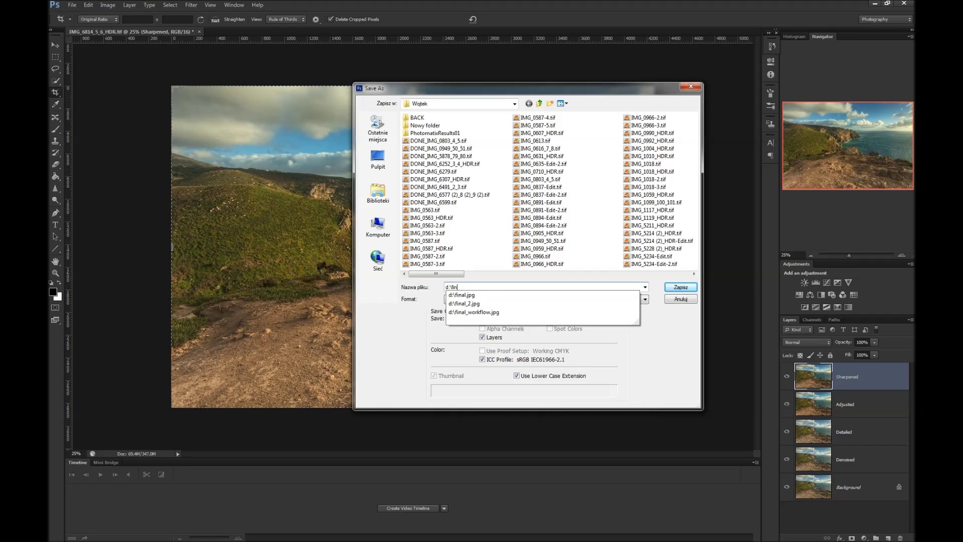
{"action": "type", "text": "la"}
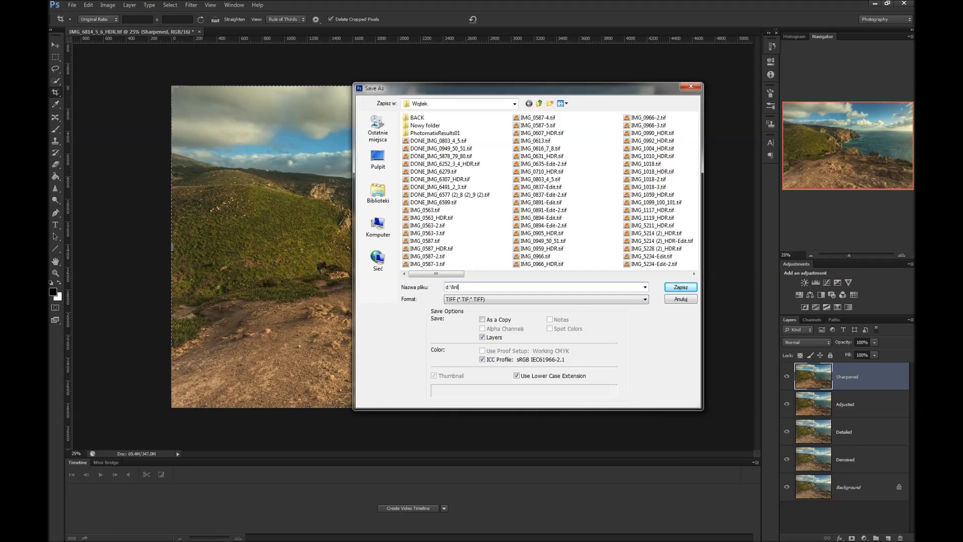
{"action": "key", "text": "BackSpace"}
{"action": "type", "text": "a"}
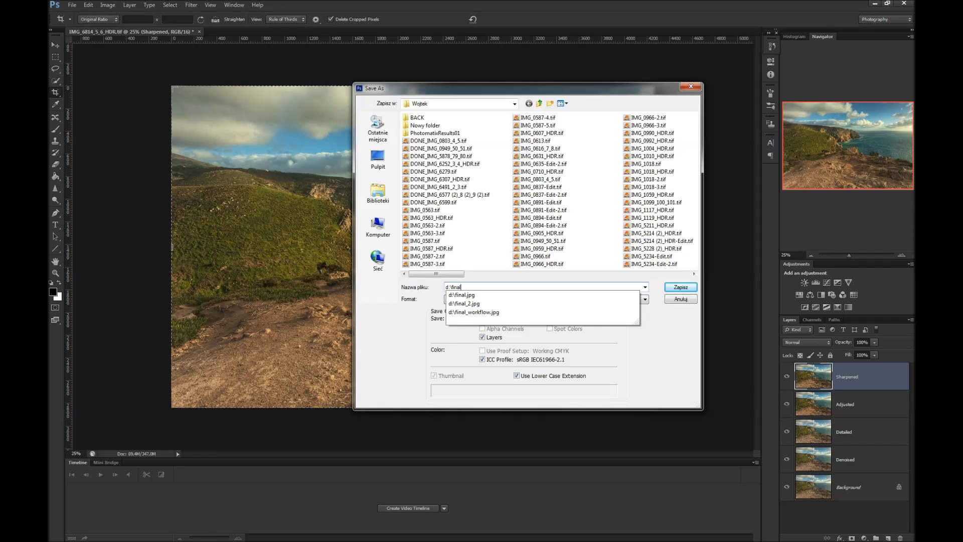
{"action": "key", "text": "Down"}
{"action": "key", "text": "Down"}
{"action": "key", "text": "Down"}
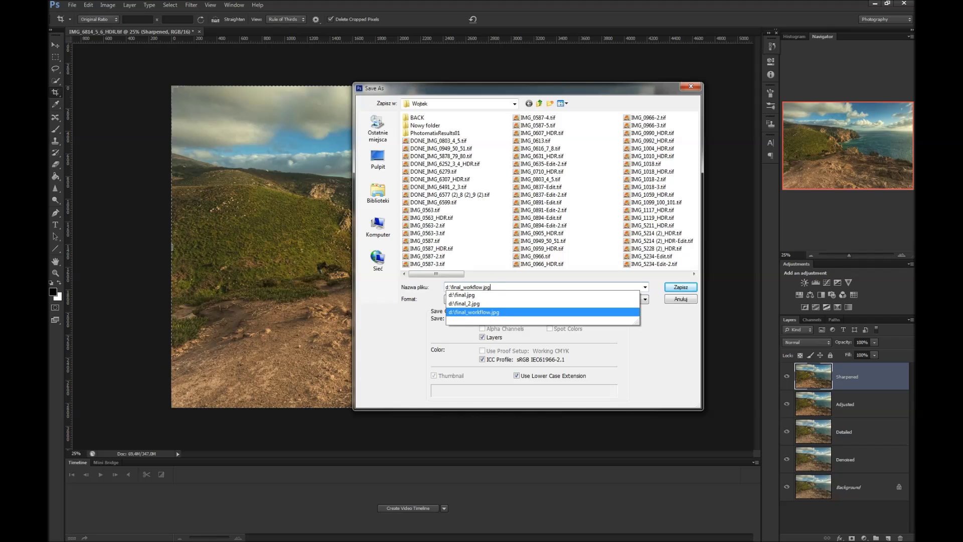
{"action": "key", "text": "Return"}
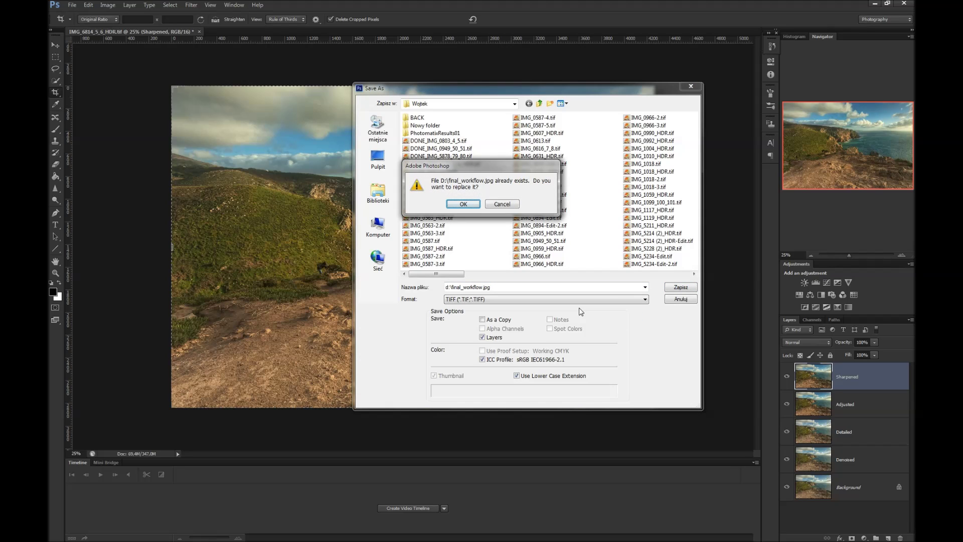
Set the format to JPEG and confirm replacing the existing file
{"action": "key", "text": "Tab"}
{"action": "key", "text": "Return"}
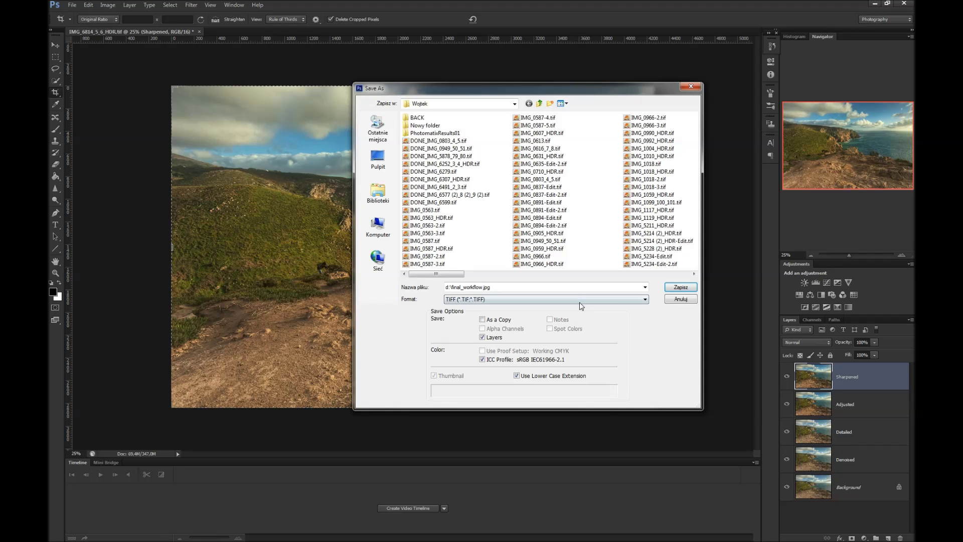
{"action": "left_click", "coordinate": [581, 300]}
{"action": "key", "text": "j"}
{"action": "key", "text": "Return"}
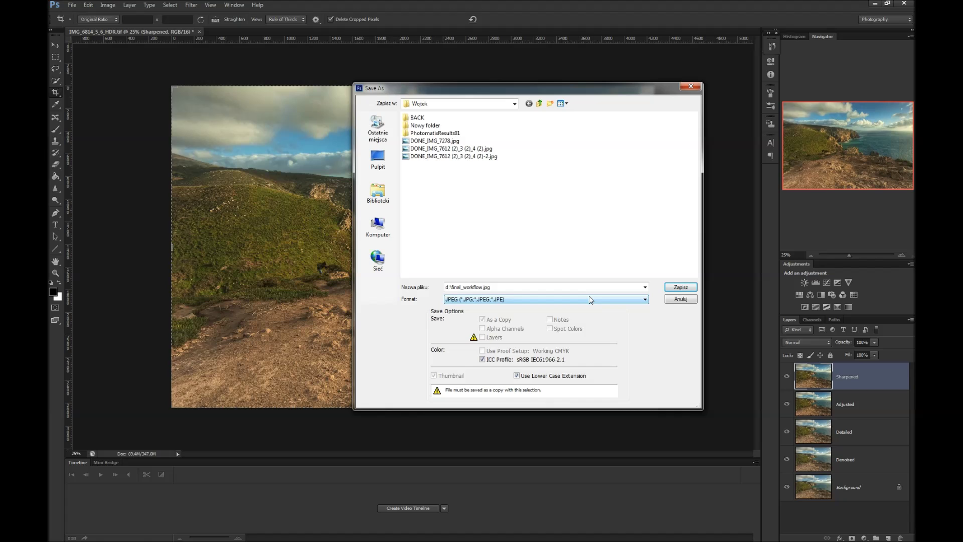
{"action": "key", "text": "Return"}
{"action": "key", "text": "Return"}
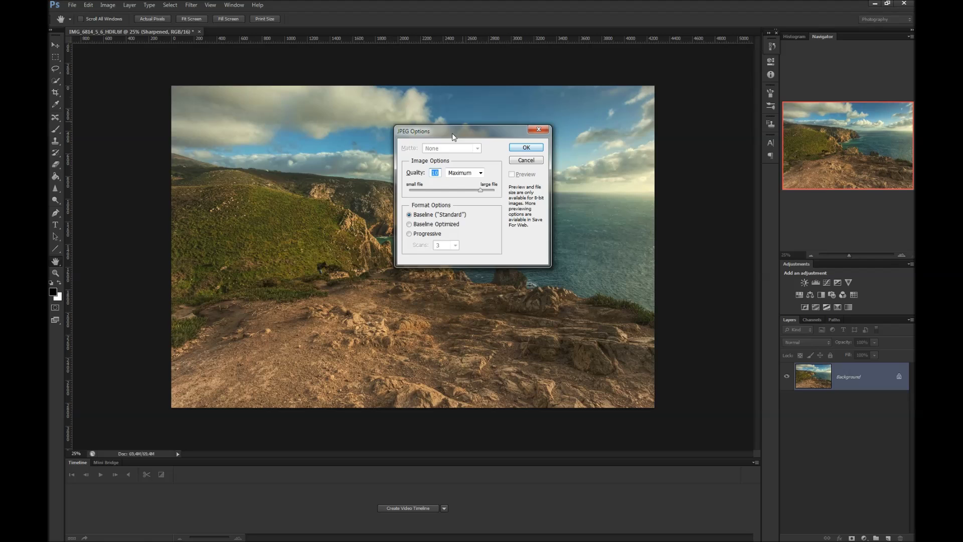
Set the JPEG quality to Maximum (10)
{"action": "left_click", "coordinate": [480, 172]}
{"action": "left_click", "coordinate": [464, 205]}
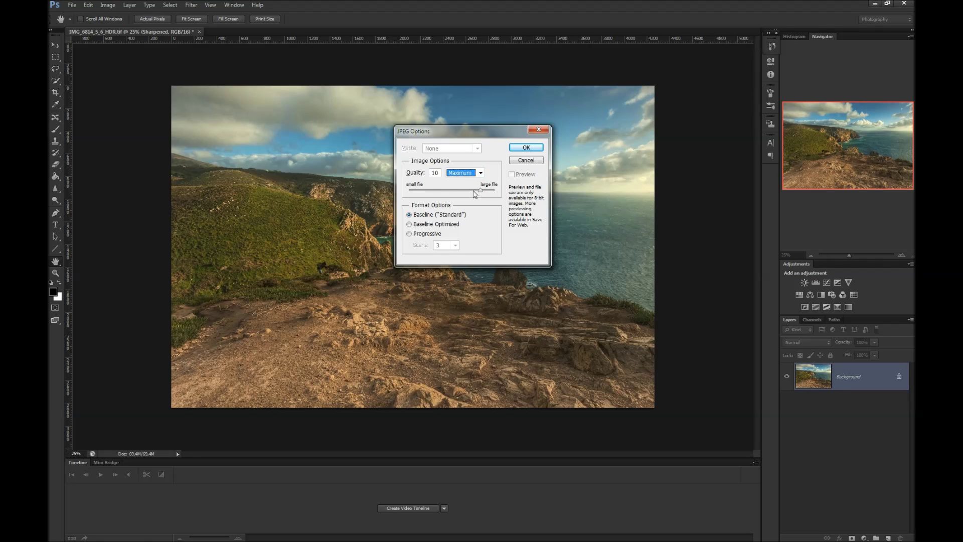